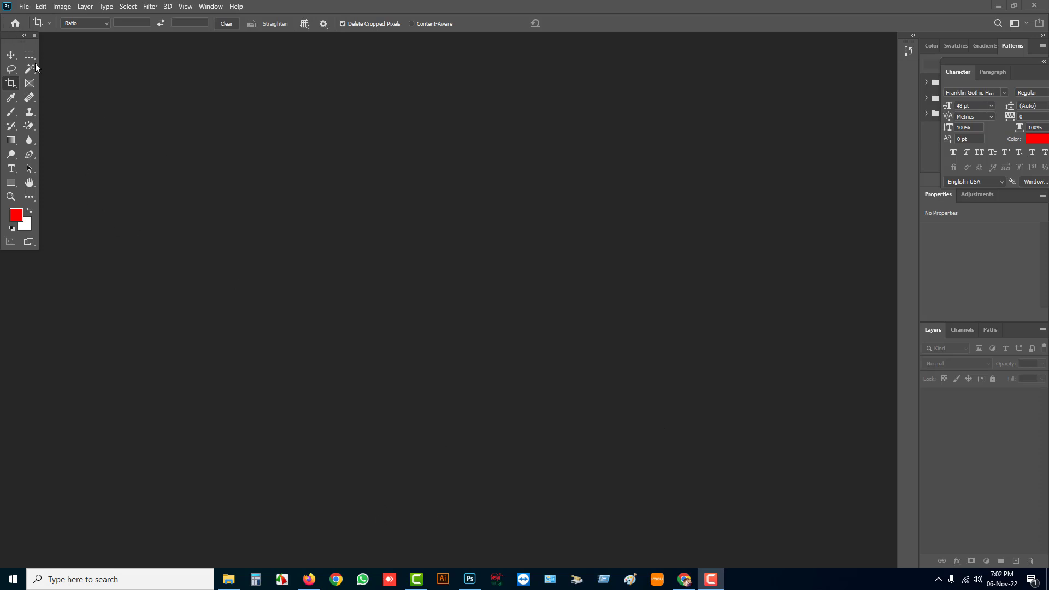
Switch to Firefox and review the channel dashboard and the channel's video list in YouTube Studio
{"action": "left_click", "coordinate": [314, 587]}
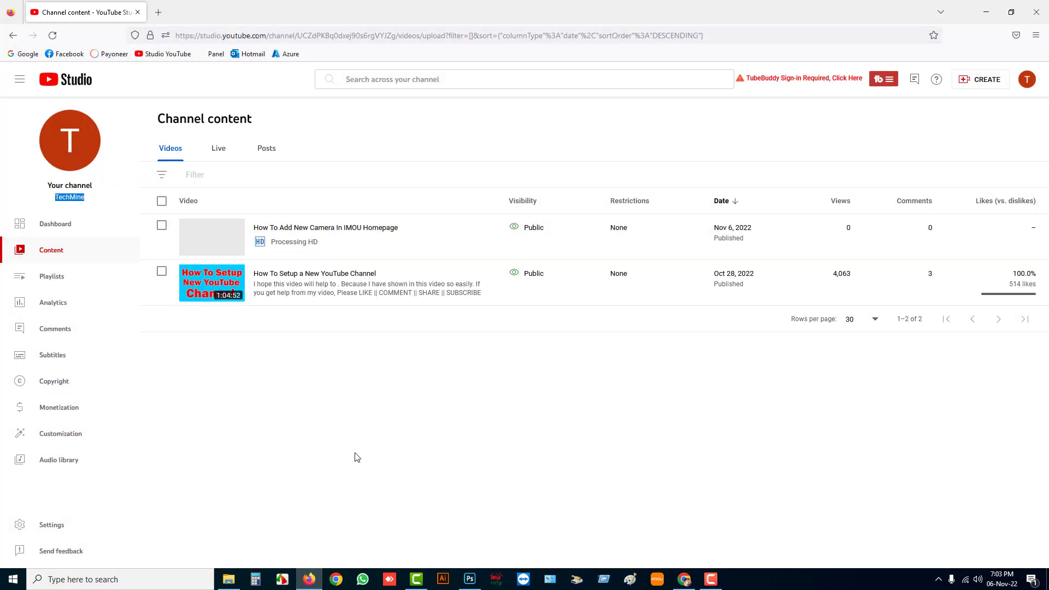
{"action": "left_click", "coordinate": [63, 225]}
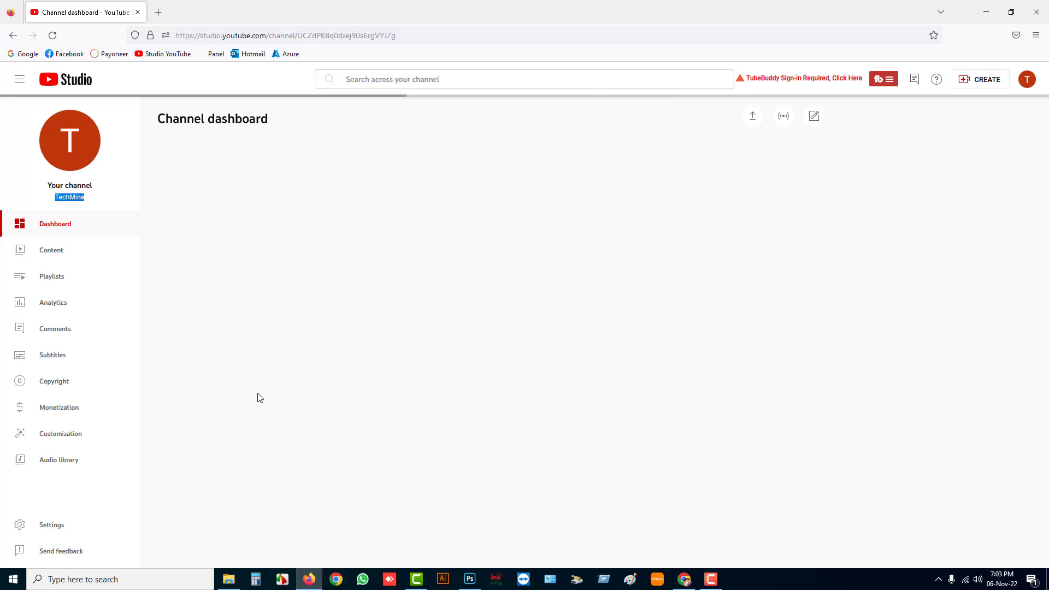
{"action": "left_click", "coordinate": [49, 252]}
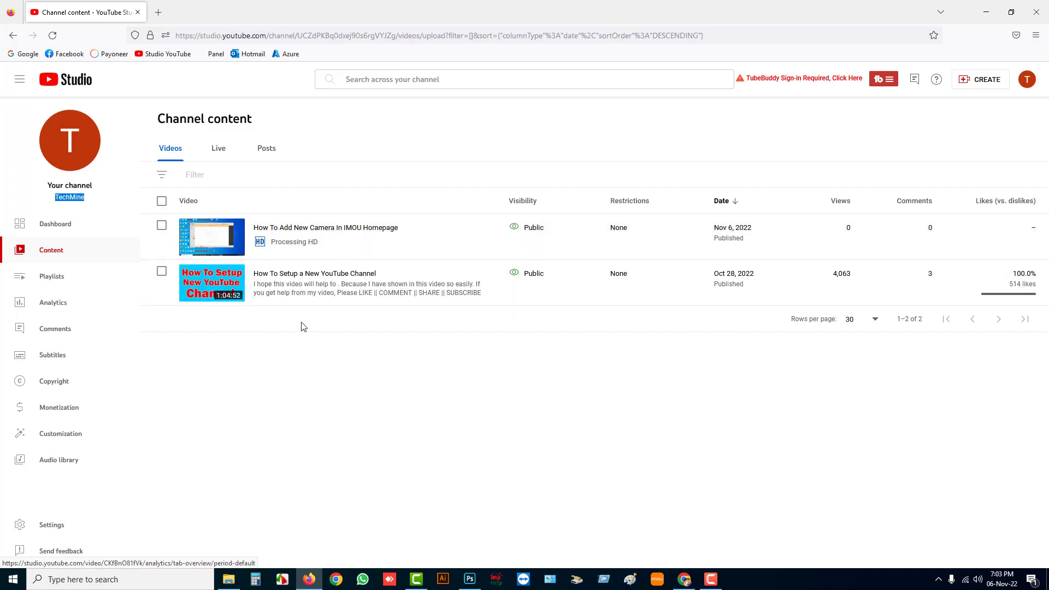
Switch to Photoshop and create a new document from the YouTube Videos Thumbnails preset, 1920 x 1080 px at 300 ppi
{"action": "left_click", "coordinate": [469, 579]}
{"action": "left_click", "coordinate": [24, 7]}
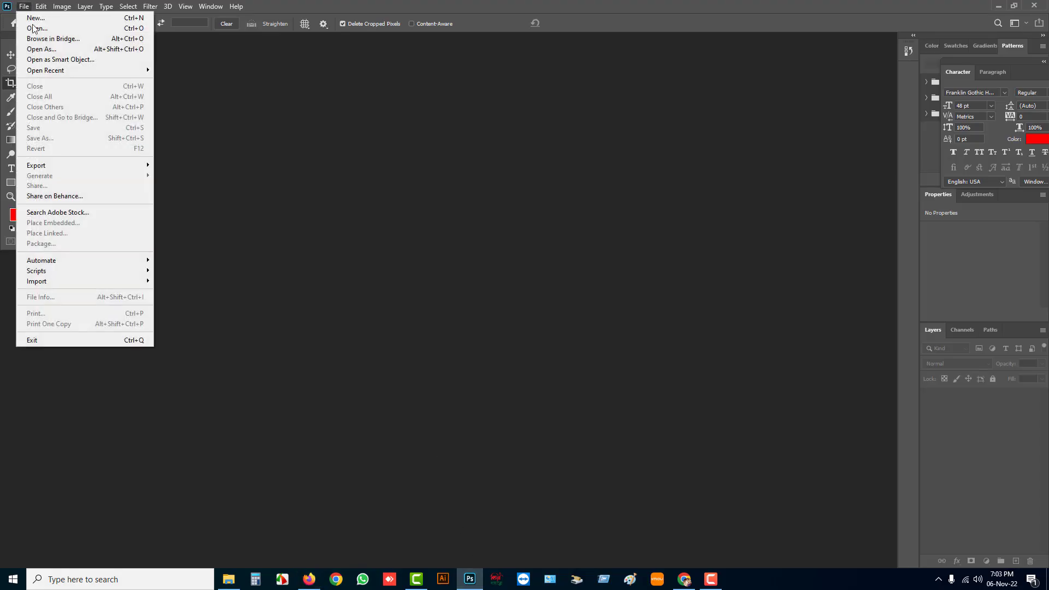
{"action": "left_click", "coordinate": [54, 20]}
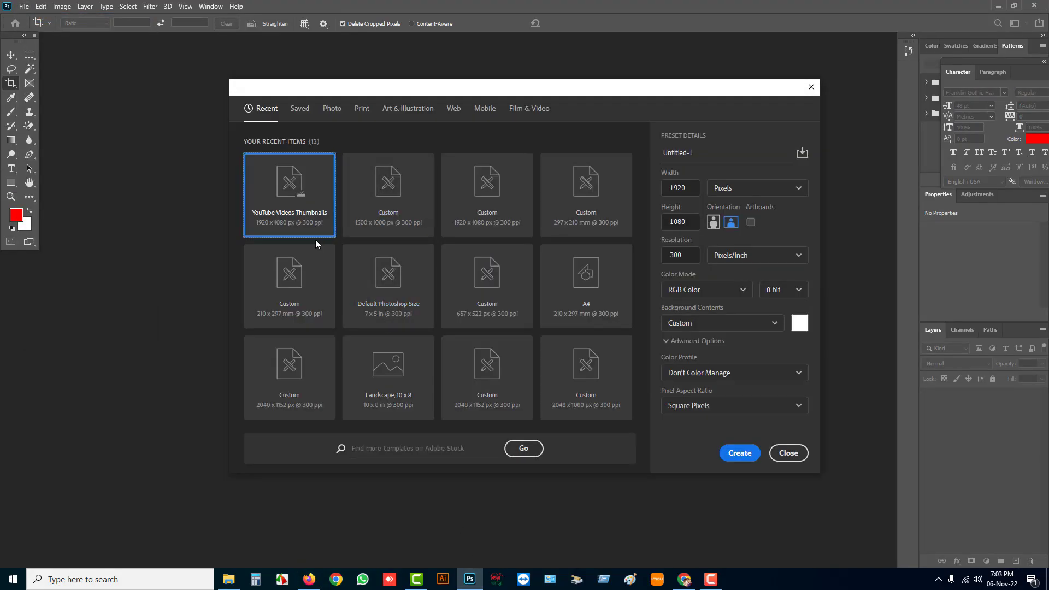
{"action": "left_click", "coordinate": [300, 218]}
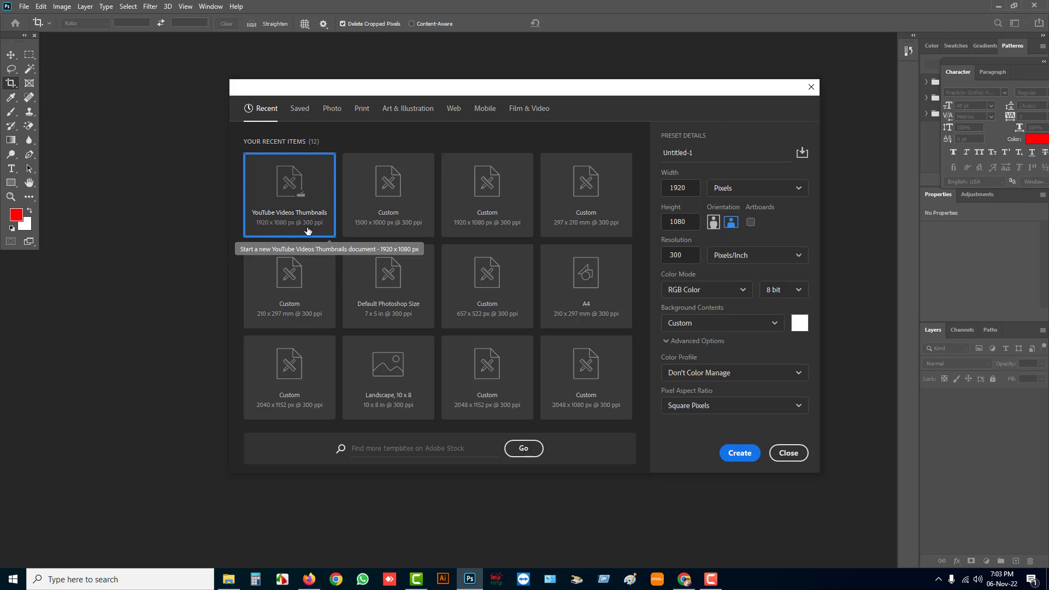
{"action": "left_click", "coordinate": [738, 453]}
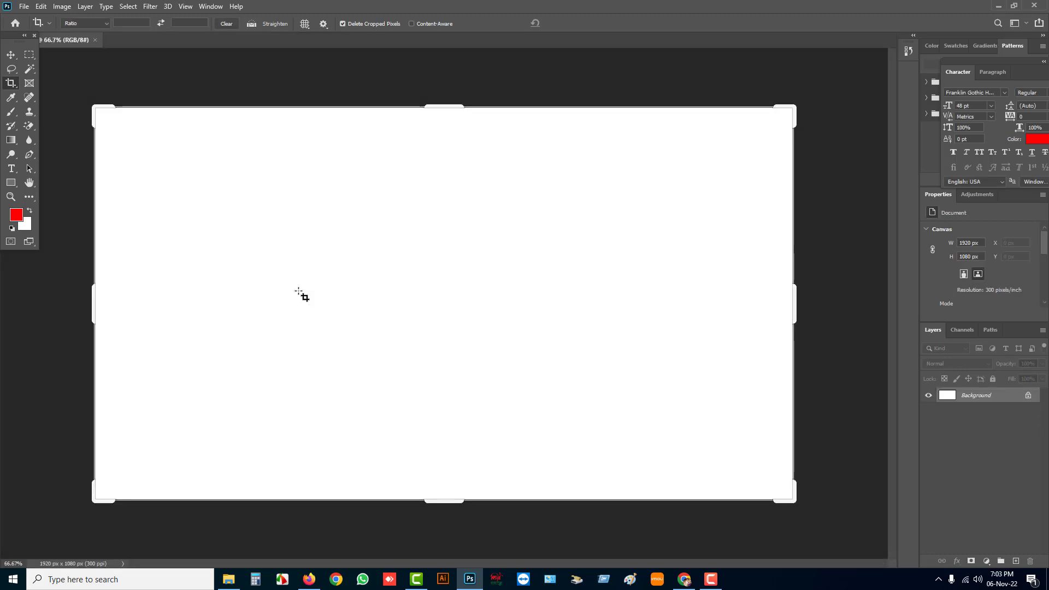
Open the green background_top image from the Draft Files folder
{"action": "left_click", "coordinate": [24, 5]}
{"action": "left_click", "coordinate": [38, 30]}
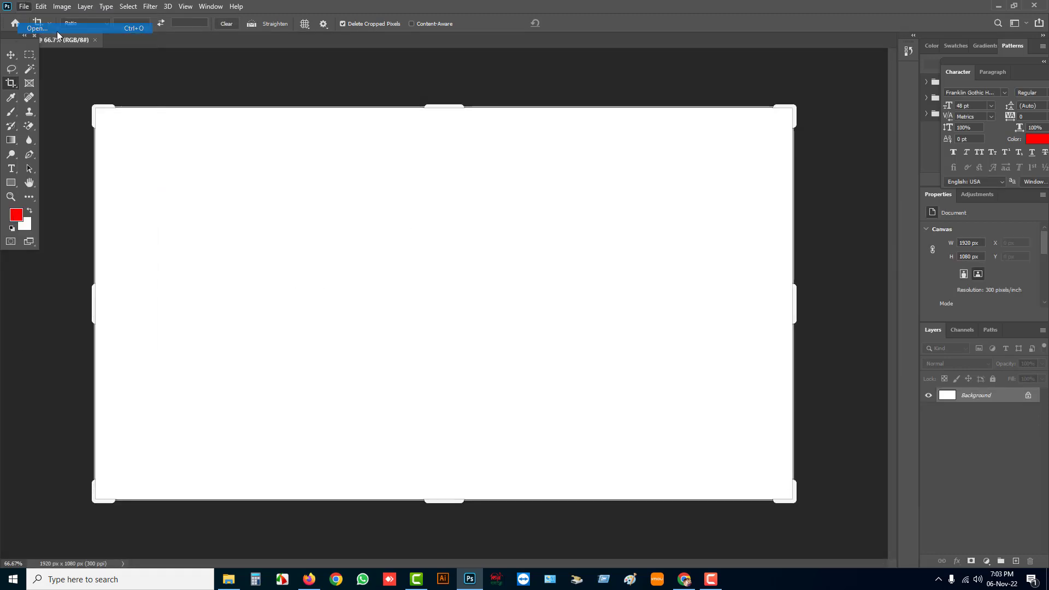
{"action": "scroll", "coordinate": [62, 204], "scroll_direction": "up", "scroll_amount": 2}
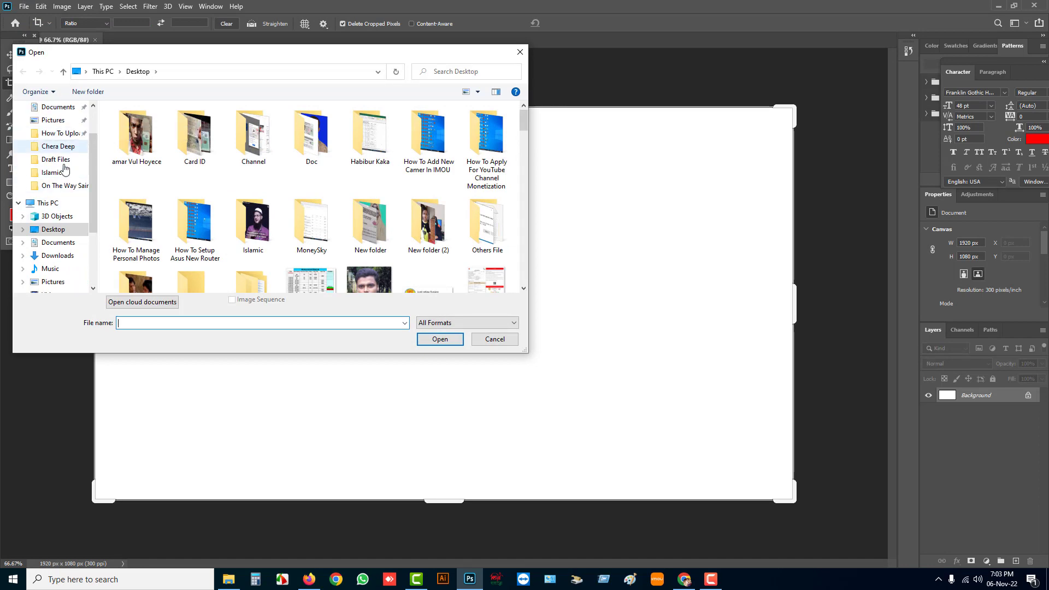
{"action": "left_click", "coordinate": [66, 164]}
{"action": "scroll", "coordinate": [336, 215], "scroll_direction": "down", "scroll_amount": 2}
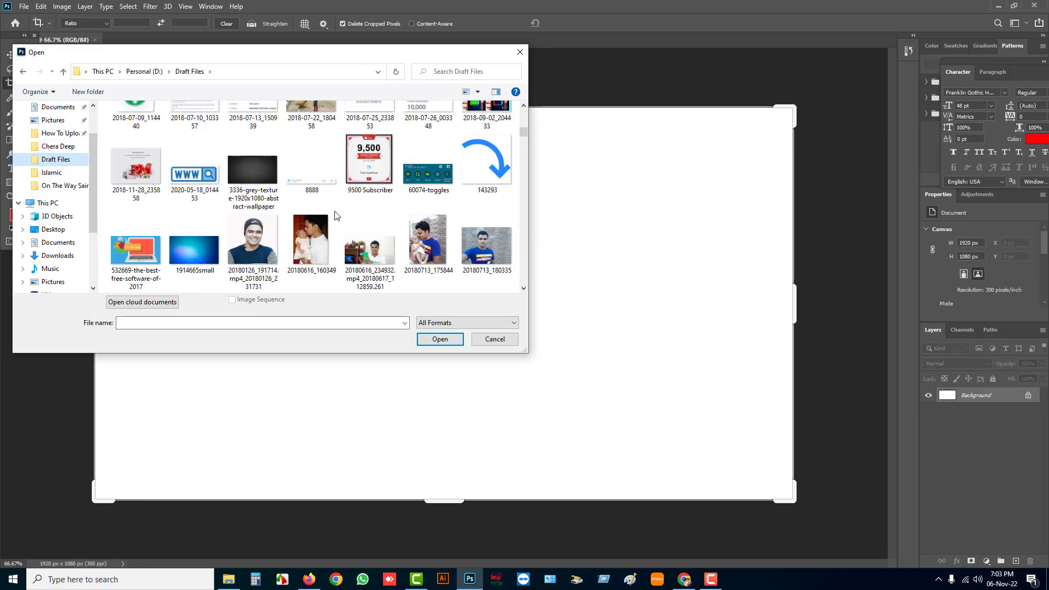
{"action": "scroll", "coordinate": [336, 216], "scroll_direction": "down", "scroll_amount": 2}
{"action": "scroll", "coordinate": [306, 234], "scroll_direction": "down", "scroll_amount": 4}
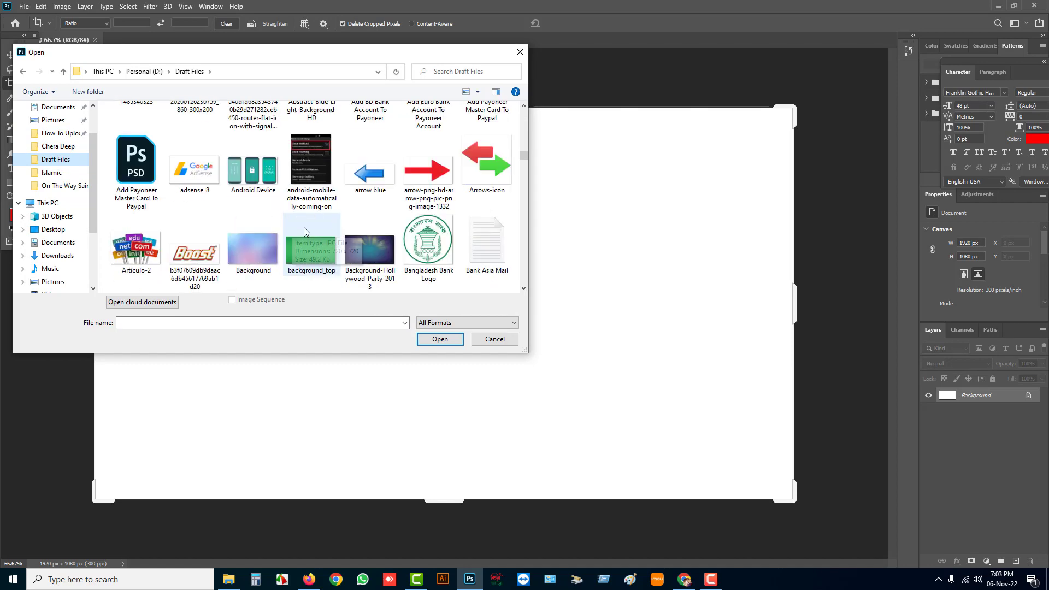
{"action": "double_click", "coordinate": [306, 257]}
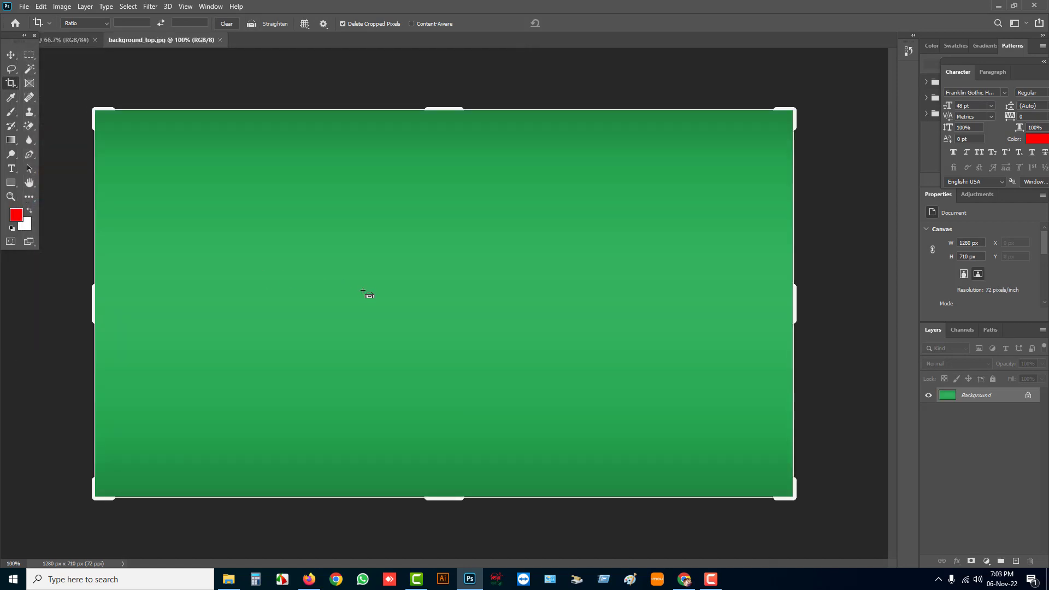
Copy the green background image into the thumbnail document and scale it up to cover the whole canvas
{"action": "left_click", "coordinate": [69, 40]}
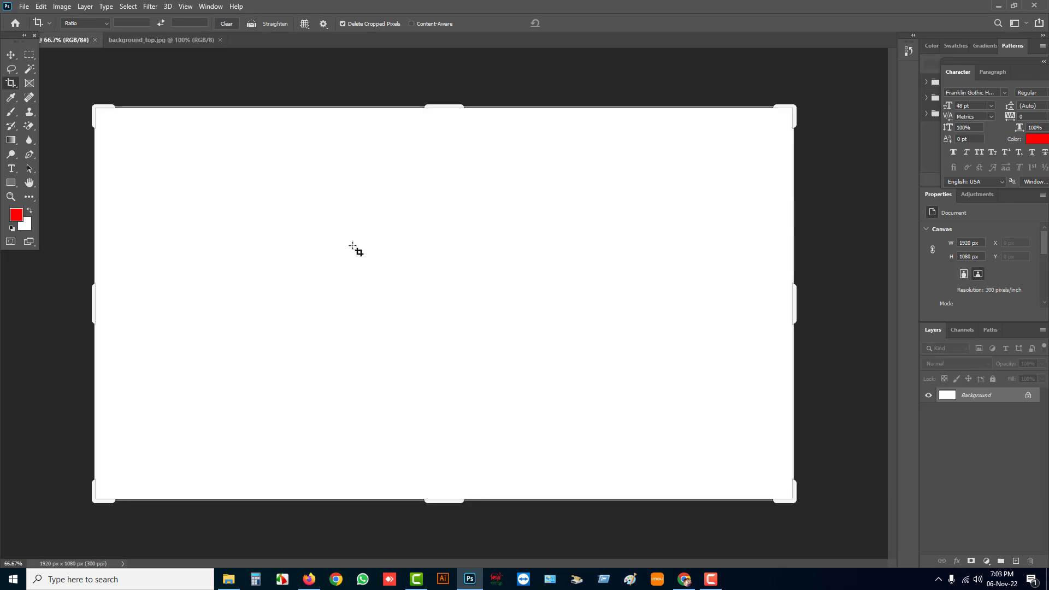
{"action": "left_click_drag", "start_coordinate": [312, 219], "coordinate": [322, 257]}
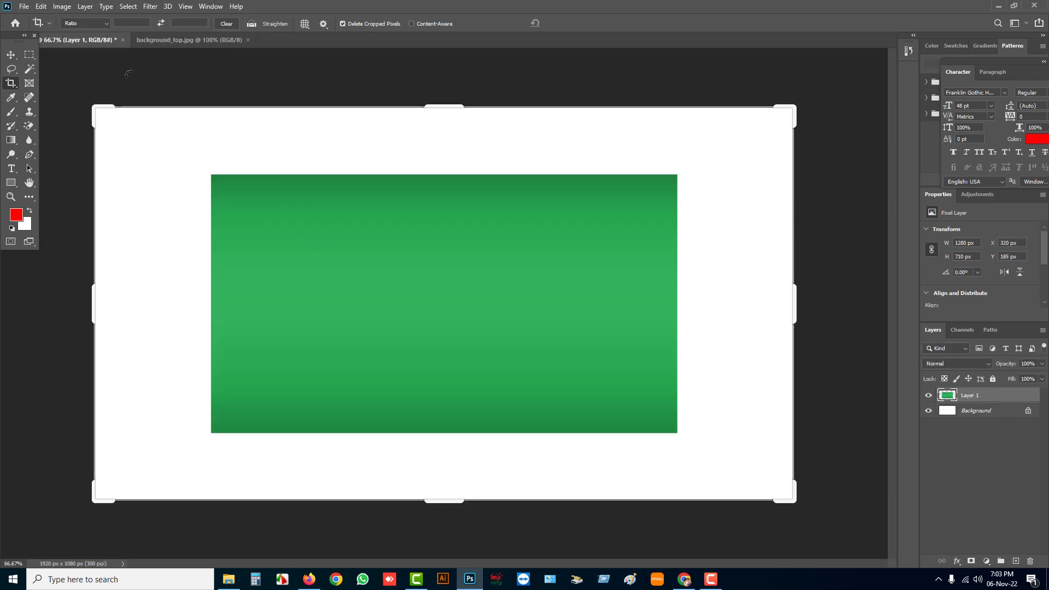
{"action": "left_click", "coordinate": [9, 56]}
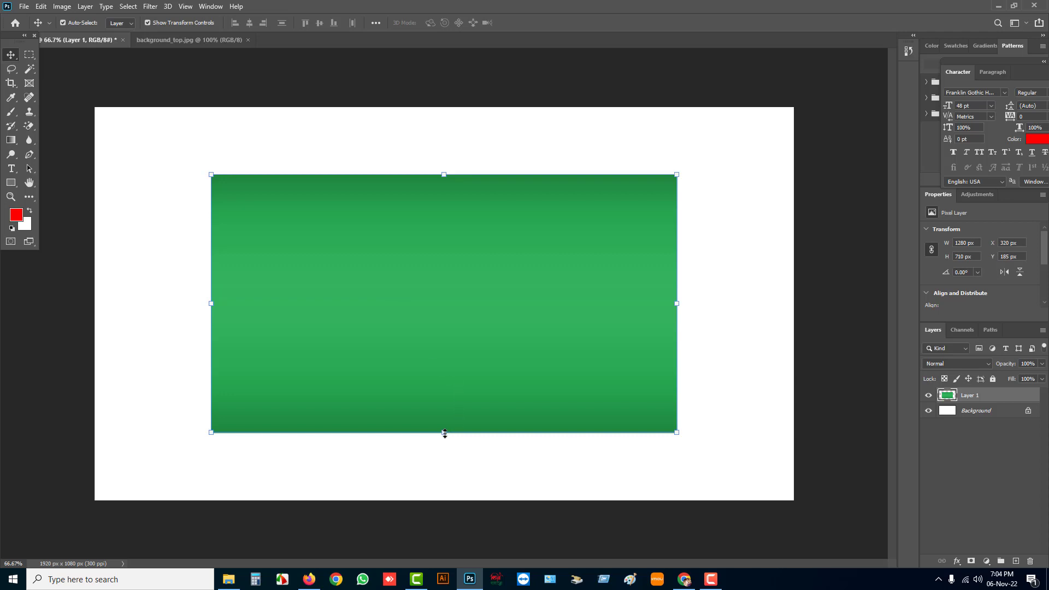
{"action": "left_click_drag", "start_coordinate": [444, 433], "coordinate": [471, 369]}
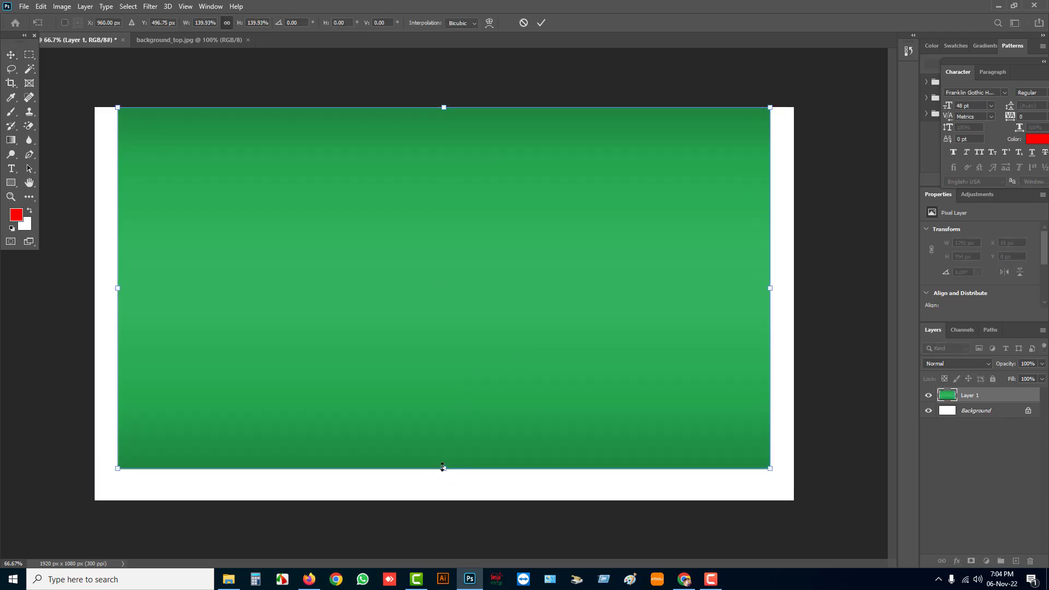
{"action": "left_click_drag", "start_coordinate": [443, 470], "coordinate": [444, 506]}
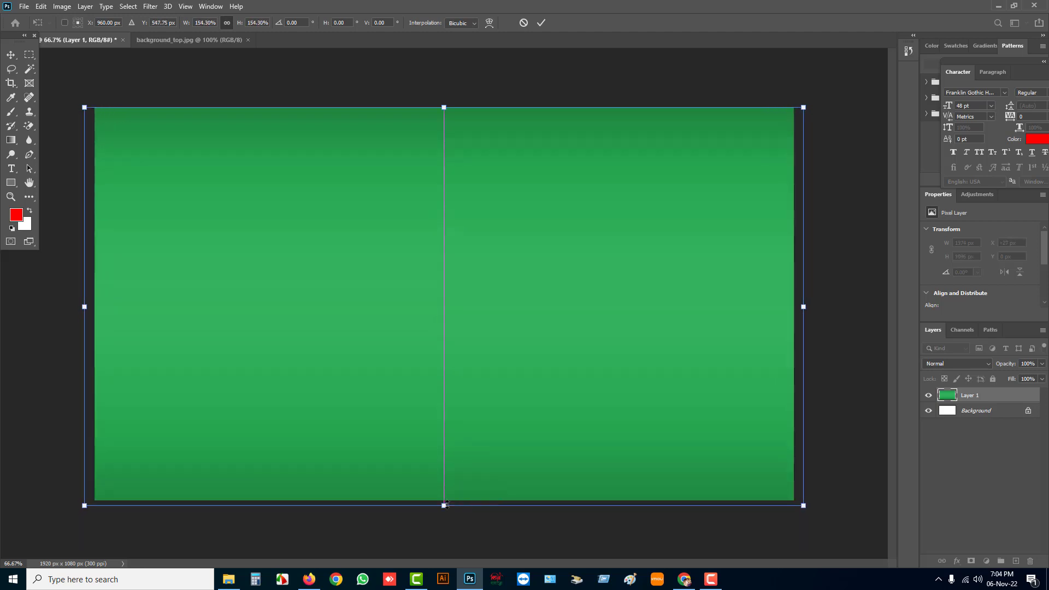
Add the title text "How To New Camera" and move it so it fits across the upper part of the canvas
{"action": "left_click", "coordinate": [11, 168]}
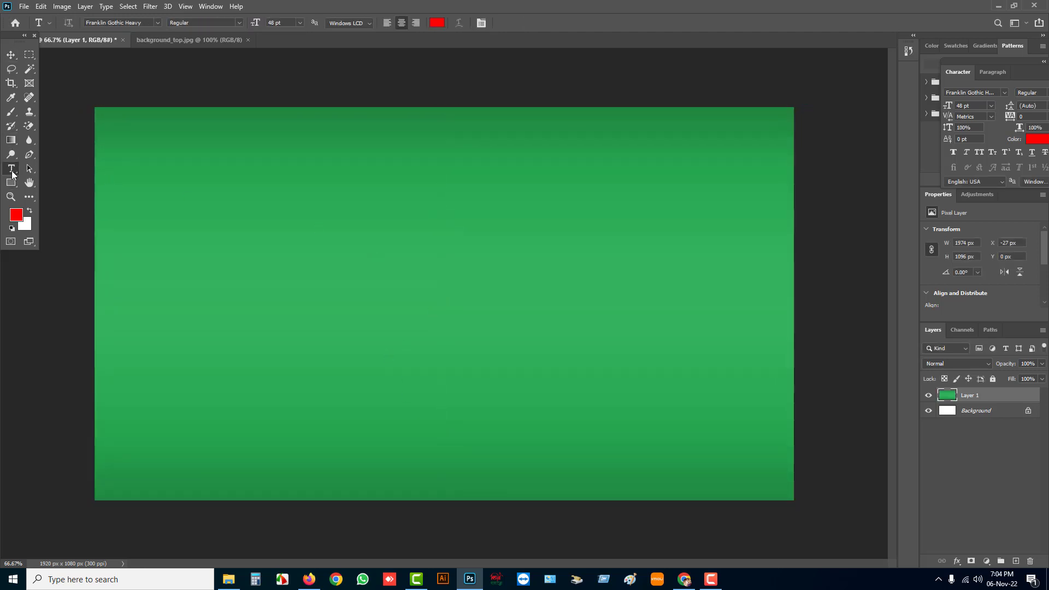
{"action": "left_click", "coordinate": [198, 183]}
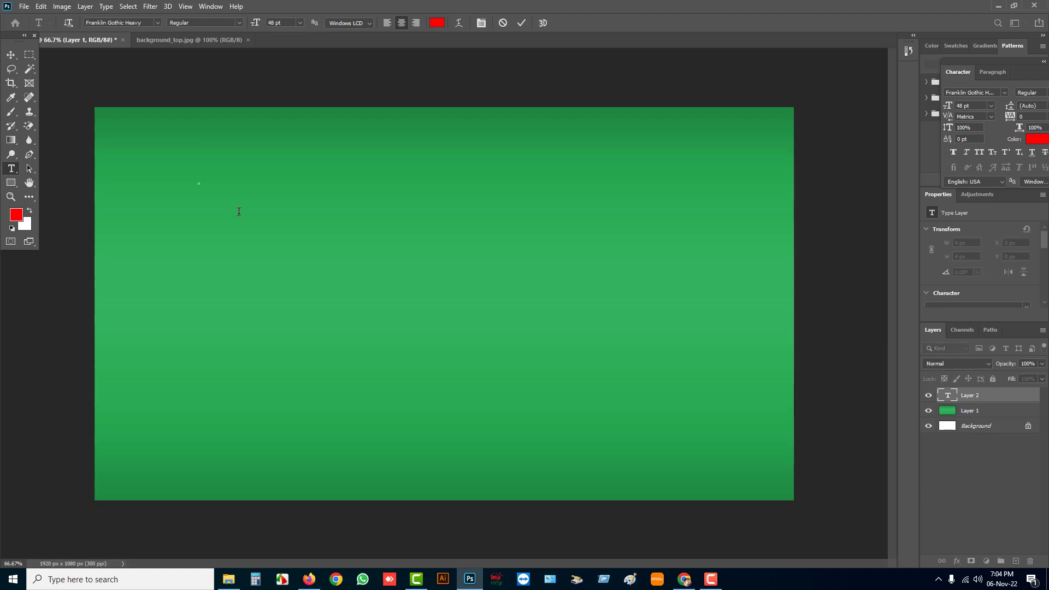
{"action": "type", "text": "How"}
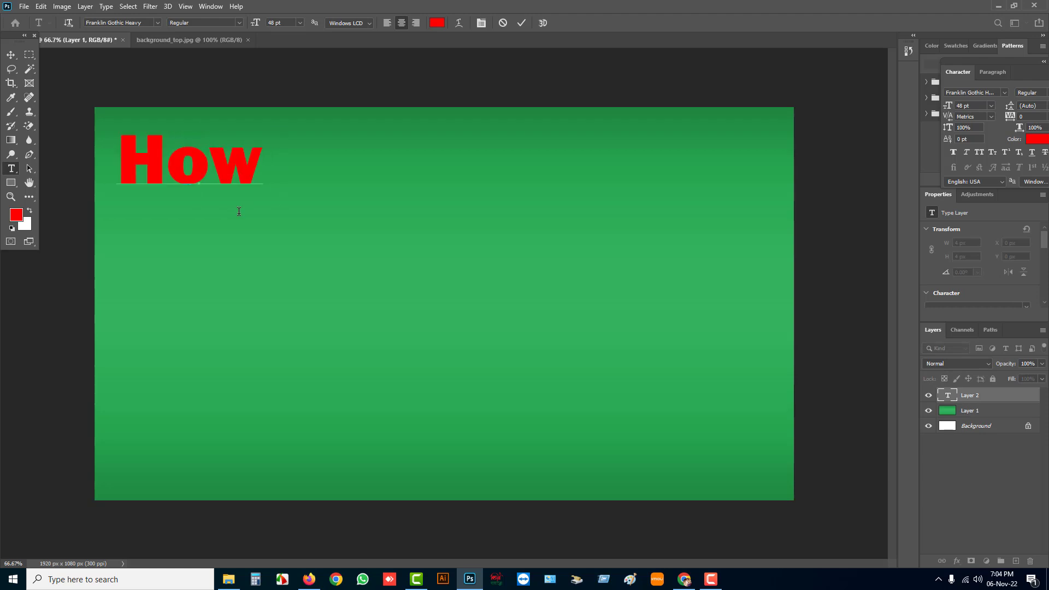
{"action": "type", "text": " To A"}
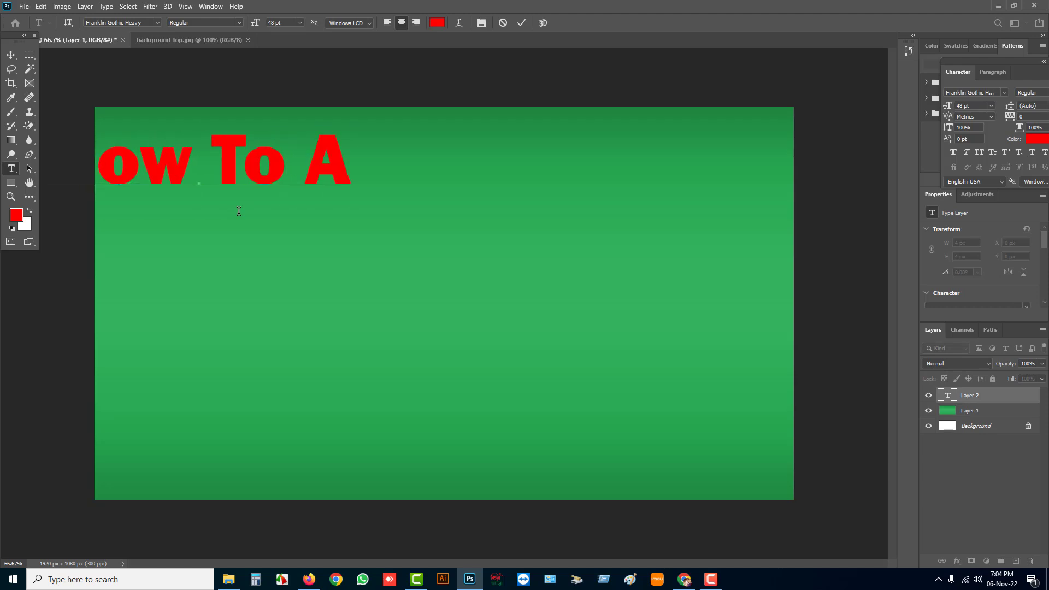
{"action": "key", "text": "BackSpace"}
{"action": "type", "text": "New"}
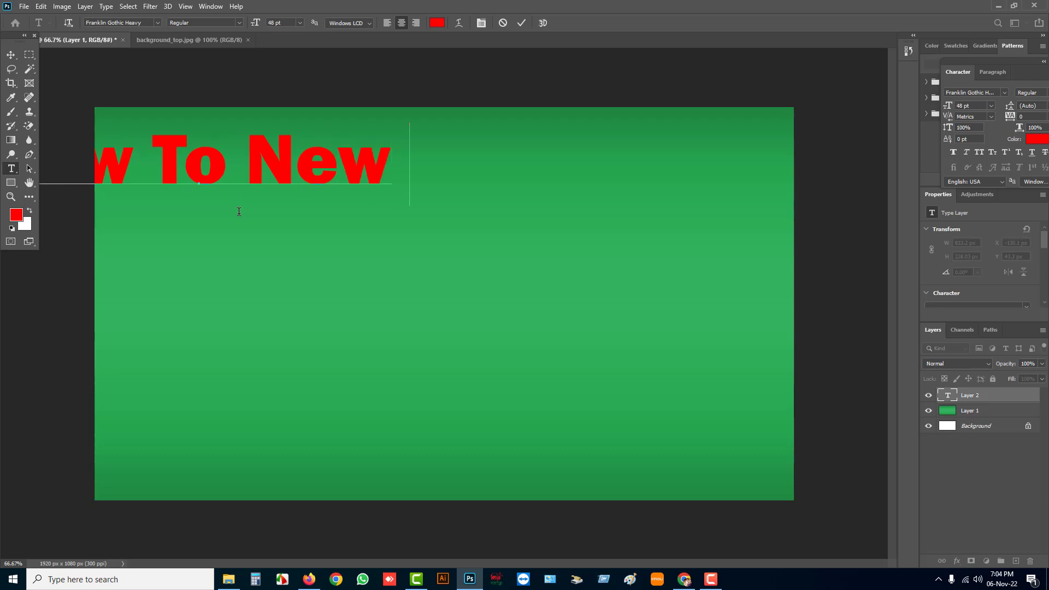
{"action": "type", "text": " Ca"}
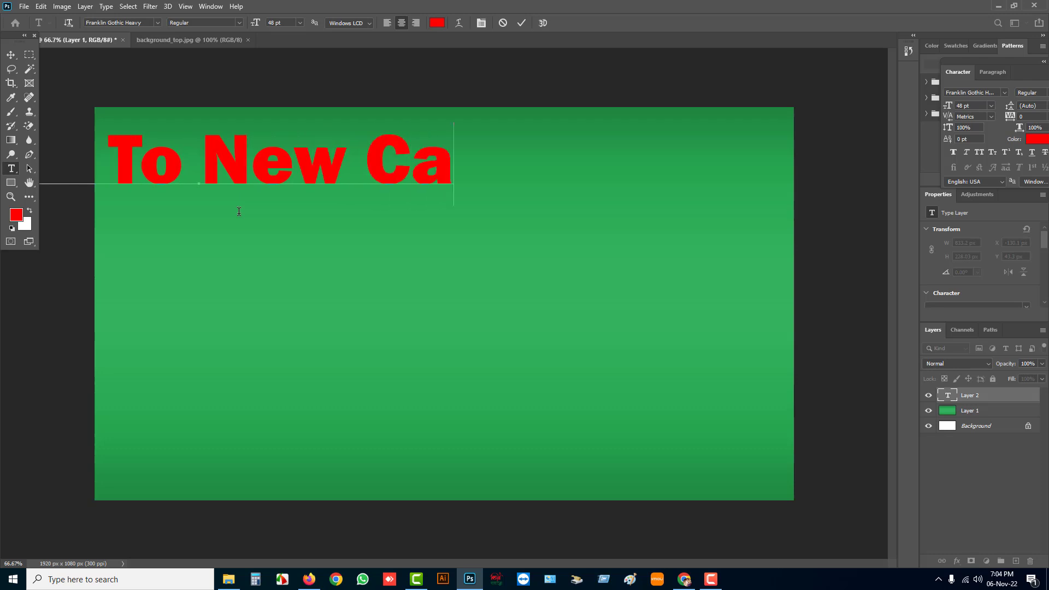
{"action": "type", "text": "me"}
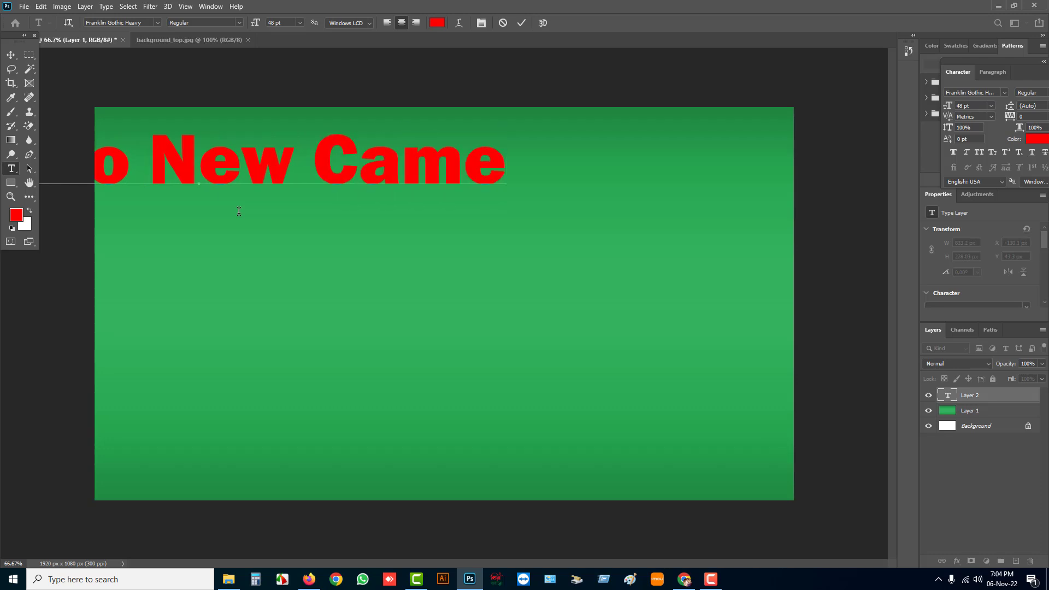
{"action": "type", "text": "ra"}
{"action": "left_click", "coordinate": [11, 55]}
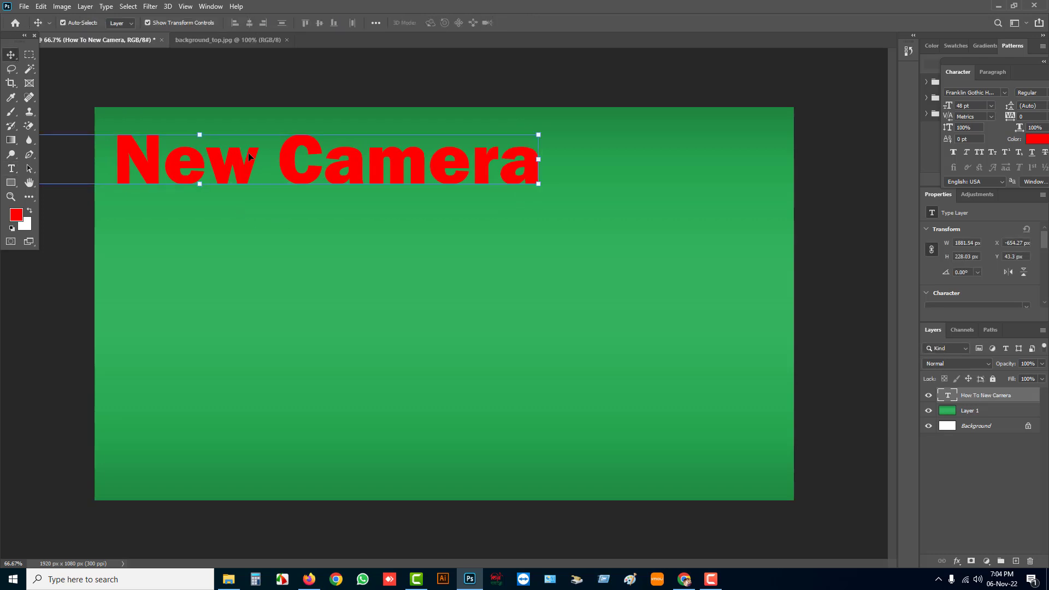
{"action": "left_click_drag", "start_coordinate": [296, 162], "coordinate": [535, 173]}
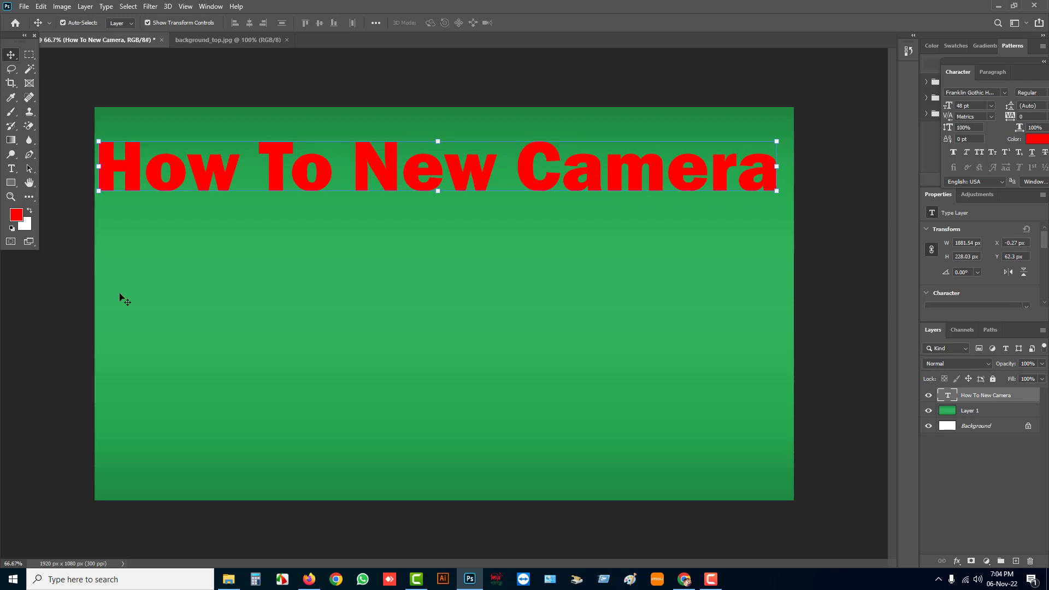
Change the colour of the whole title text to white (ffffff)
{"action": "key", "text": "t"}
{"action": "left_click_drag", "start_coordinate": [106, 171], "coordinate": [780, 174]}
{"action": "left_click", "coordinate": [438, 23]}
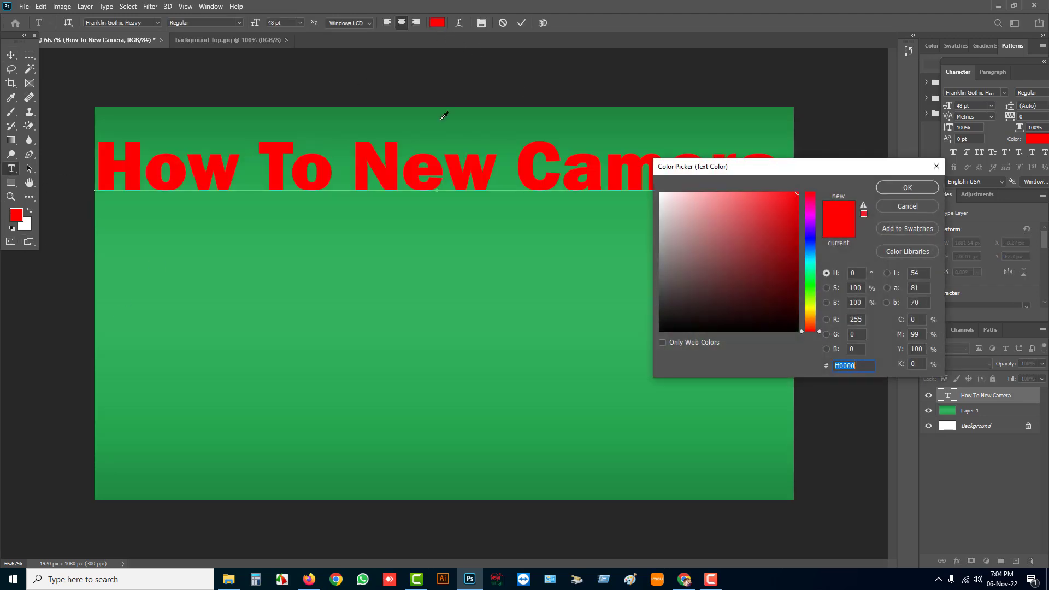
{"action": "left_click_drag", "start_coordinate": [661, 206], "coordinate": [657, 164]}
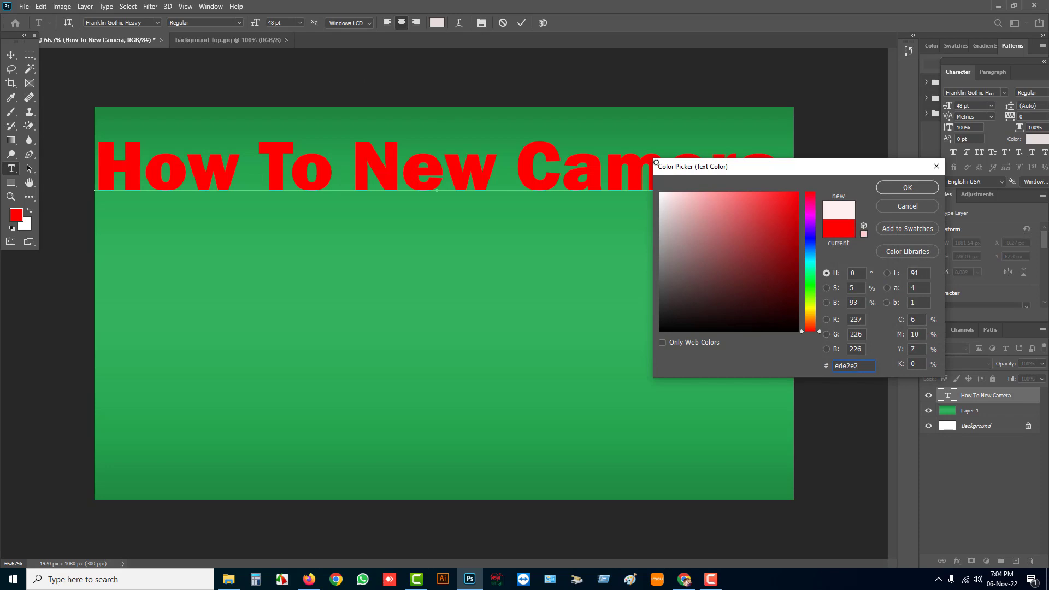
{"action": "left_click", "coordinate": [889, 187]}
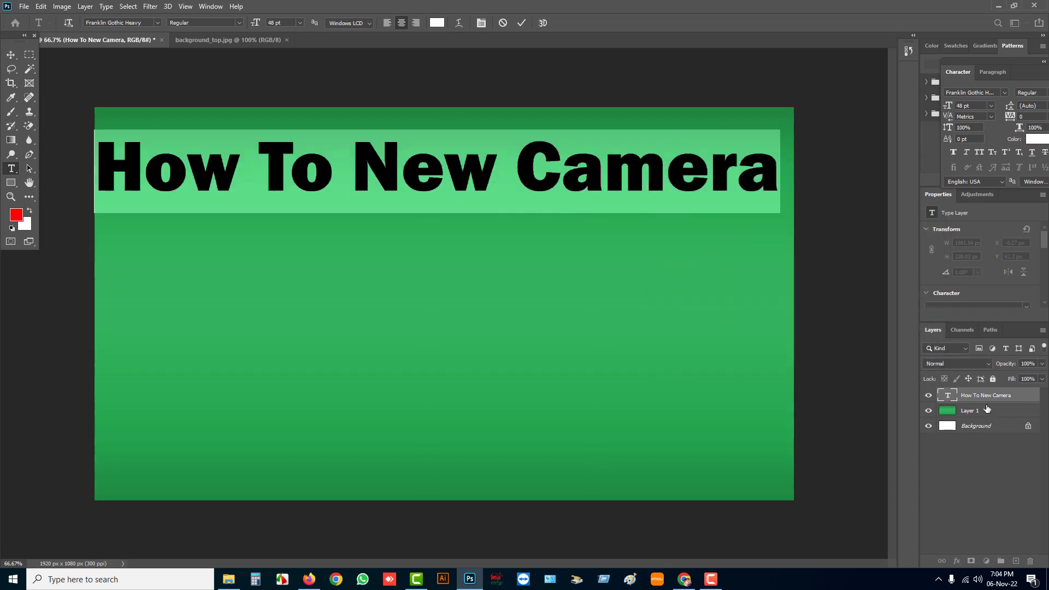
Add a Stroke layer style to the title text layer and set its colour to red (ff0000)
{"action": "left_click", "coordinate": [977, 395]}
{"action": "right_click", "coordinate": [977, 395]}
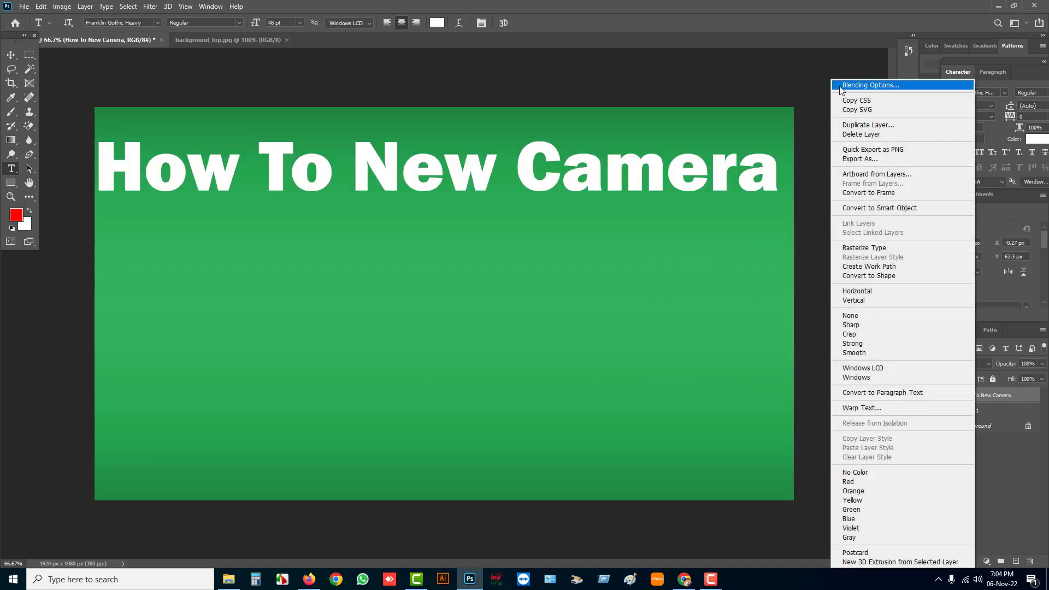
{"action": "left_click", "coordinate": [851, 88]}
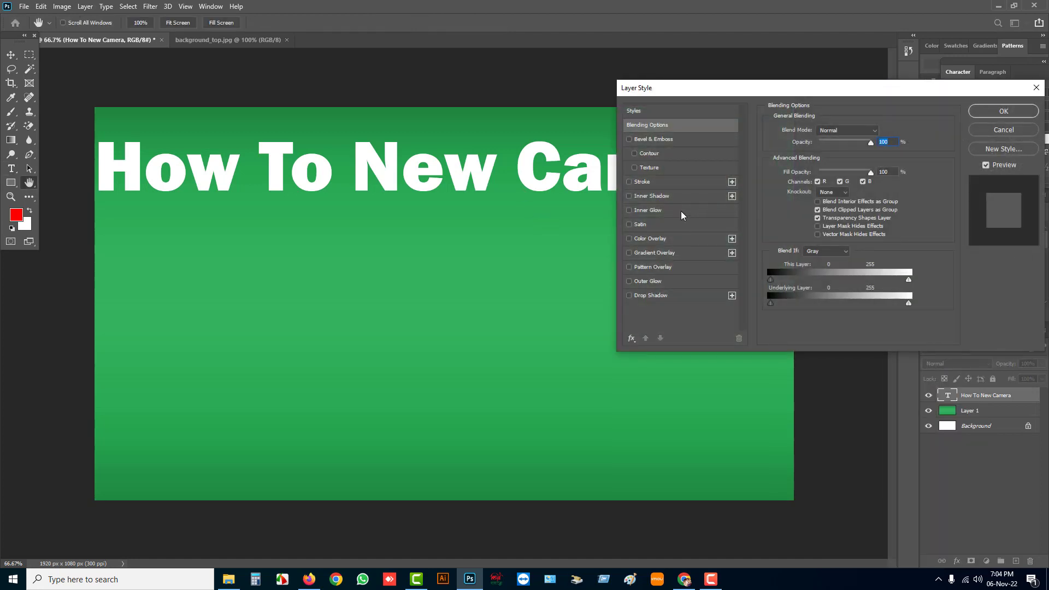
{"action": "left_click", "coordinate": [629, 182]}
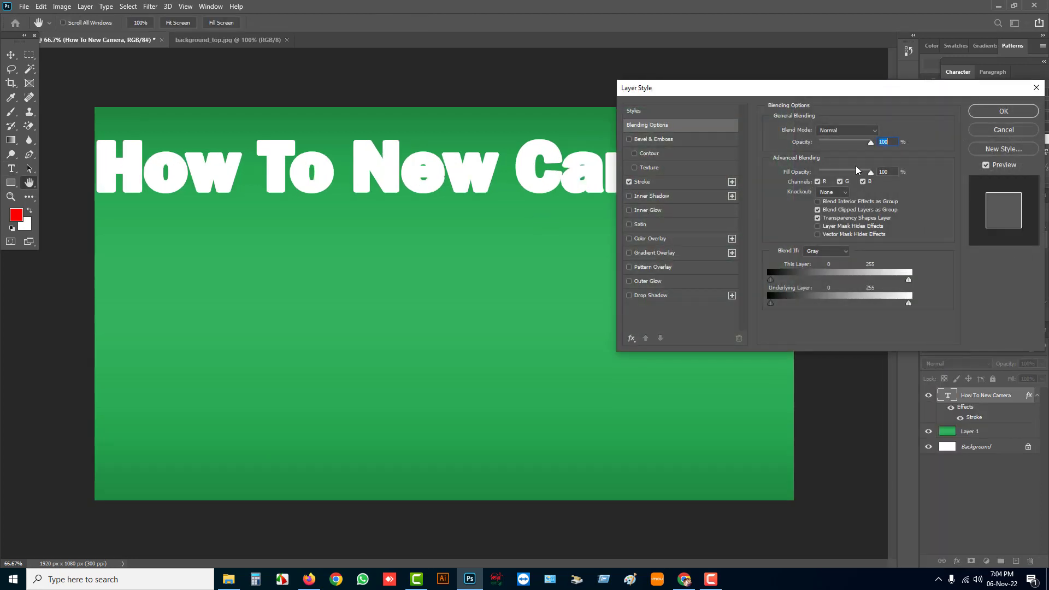
{"action": "left_click", "coordinate": [672, 182]}
{"action": "left_click", "coordinate": [795, 208]}
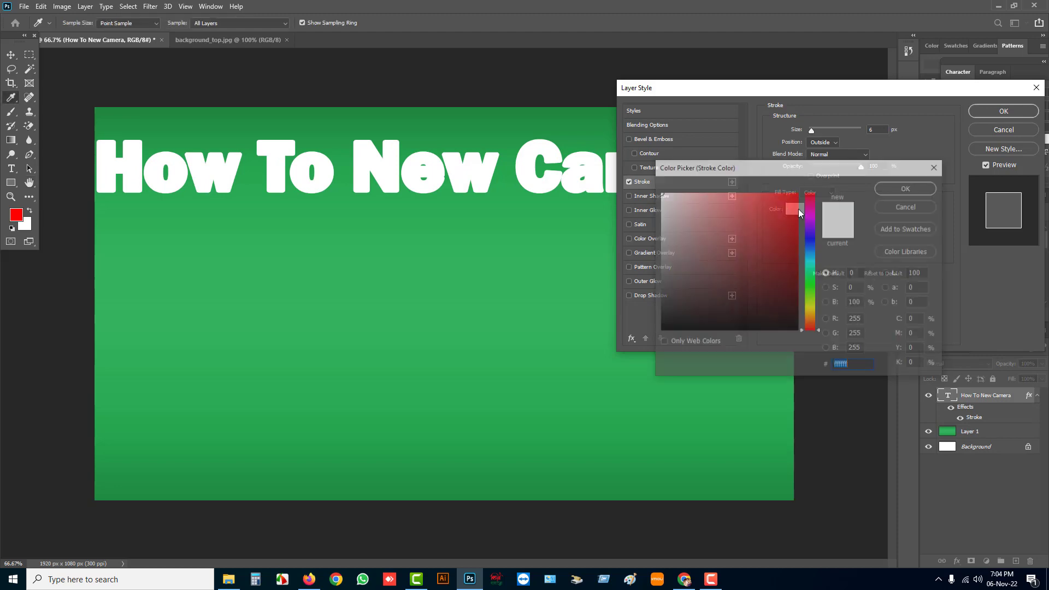
{"action": "left_click", "coordinate": [793, 194]}
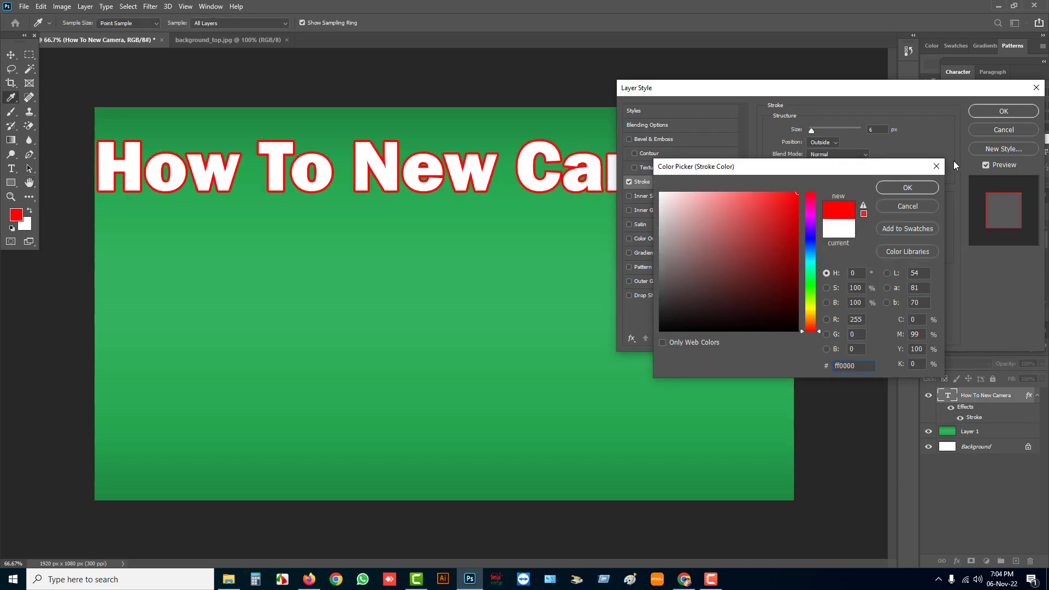
{"action": "left_click", "coordinate": [906, 187]}
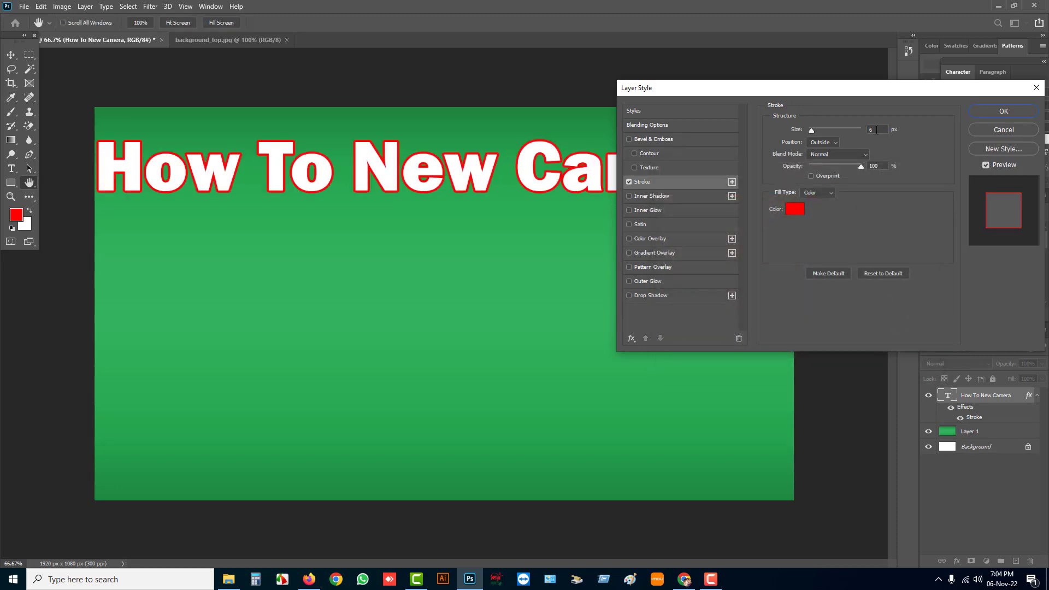
Set the title text's stroke size to 4 px and apply the layer style
{"action": "left_click", "coordinate": [876, 129]}
{"action": "type", "text": "3"}
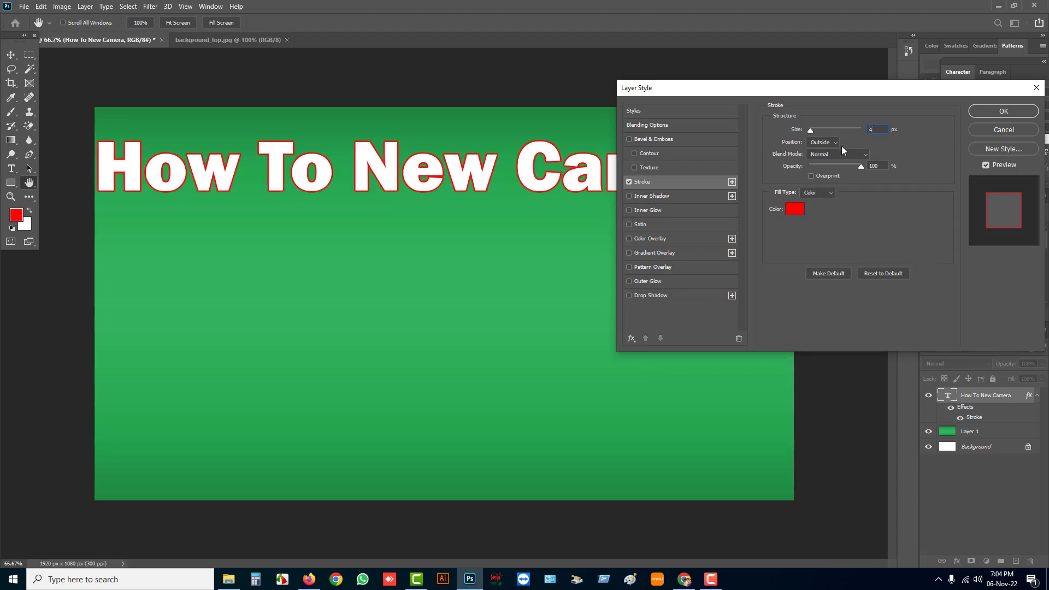
{"action": "left_click", "coordinate": [975, 116]}
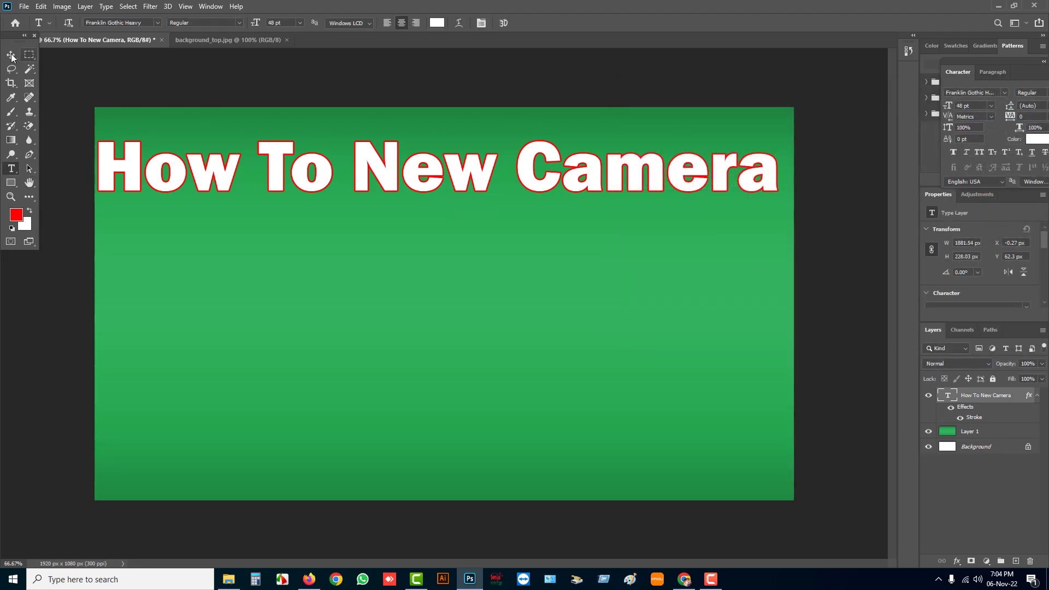
Scale the title text down to about 1597 px wide and place it slightly lower in the upper part of the canvas
{"action": "left_click", "coordinate": [436, 190]}
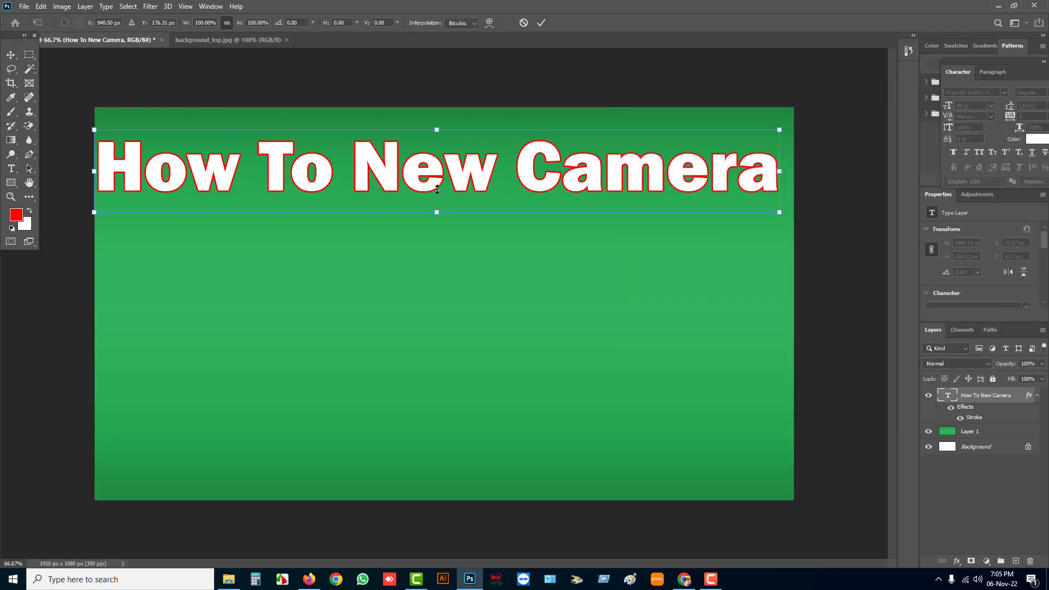
{"action": "mouse_move", "coordinate": [437, 212]}
{"action": "left_mouse_down"}
{"action": "mouse_move", "coordinate": [453, 186]}
{"action": "mouse_move", "coordinate": [455, 205]}
{"action": "left_mouse_up"}
{"action": "key", "text": "Return"}
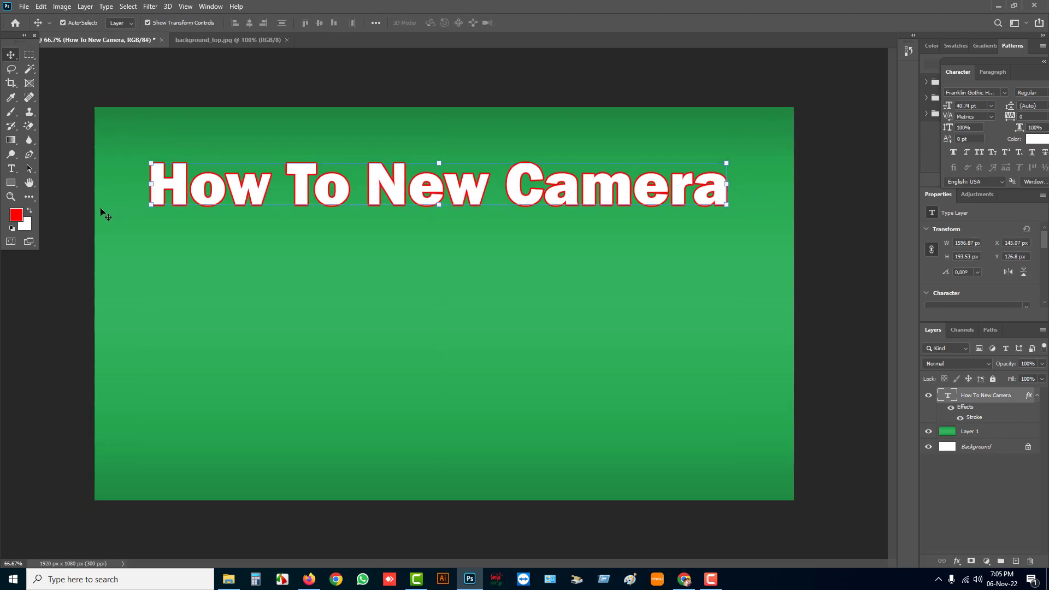
Add a new text layer reading "Into IMOU Homepage" below the title and move it onto the canvas
{"action": "left_click", "coordinate": [15, 173]}
{"action": "left_click", "coordinate": [138, 307]}
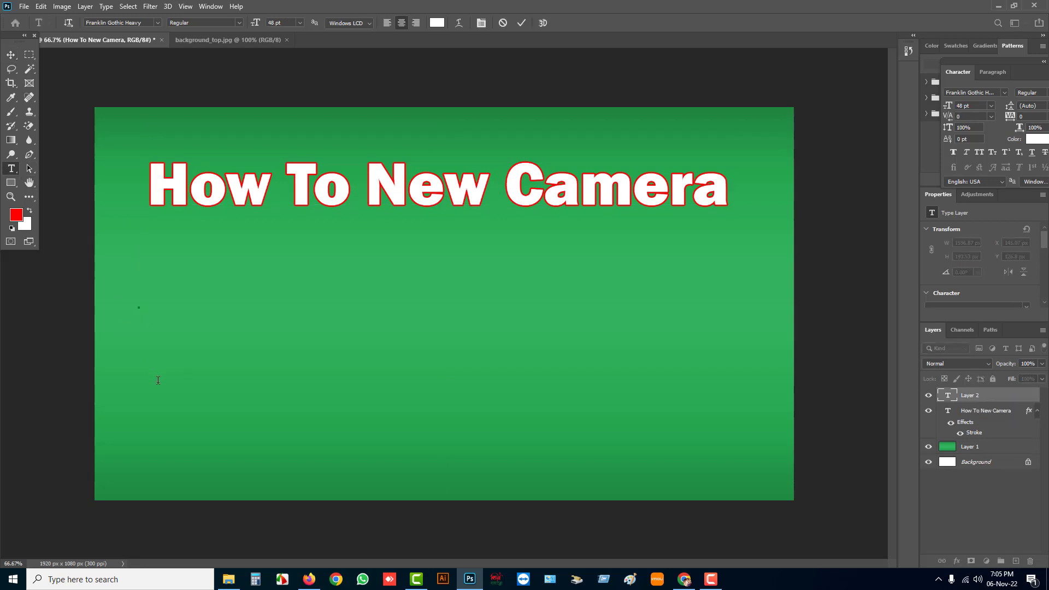
{"action": "type", "text": "Inyo"}
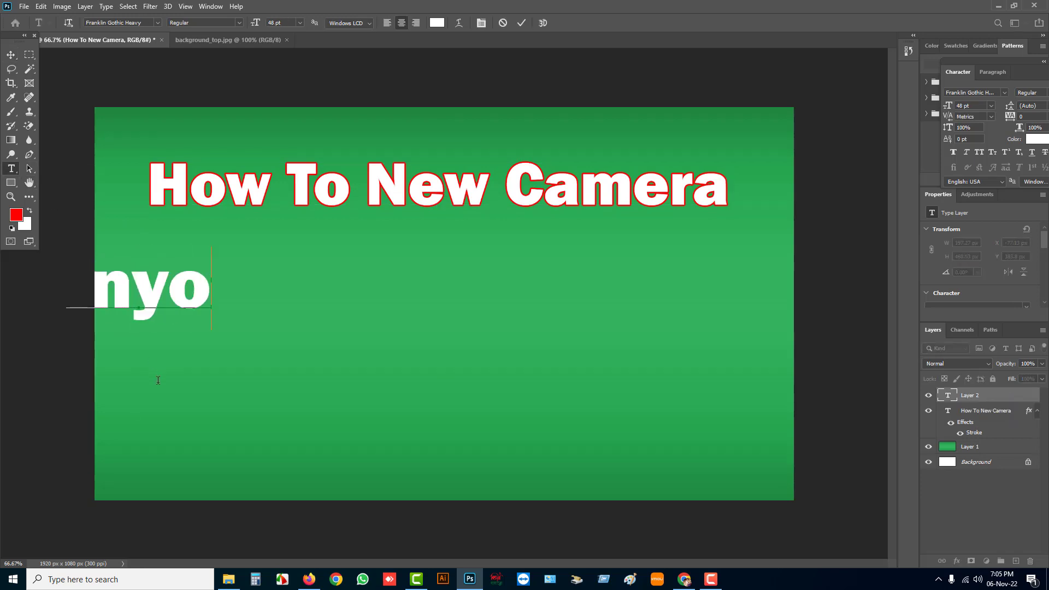
{"action": "key", "text": "BackSpace"}
{"action": "key", "text": "BackSpace"}
{"action": "type", "text": "t"}
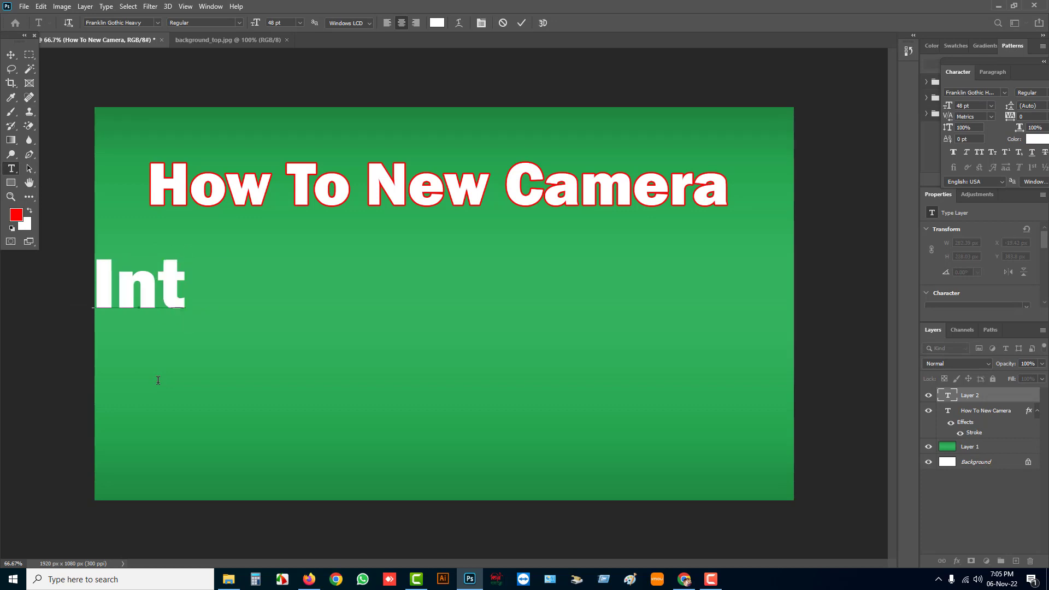
{"action": "type", "text": "o IMOU"}
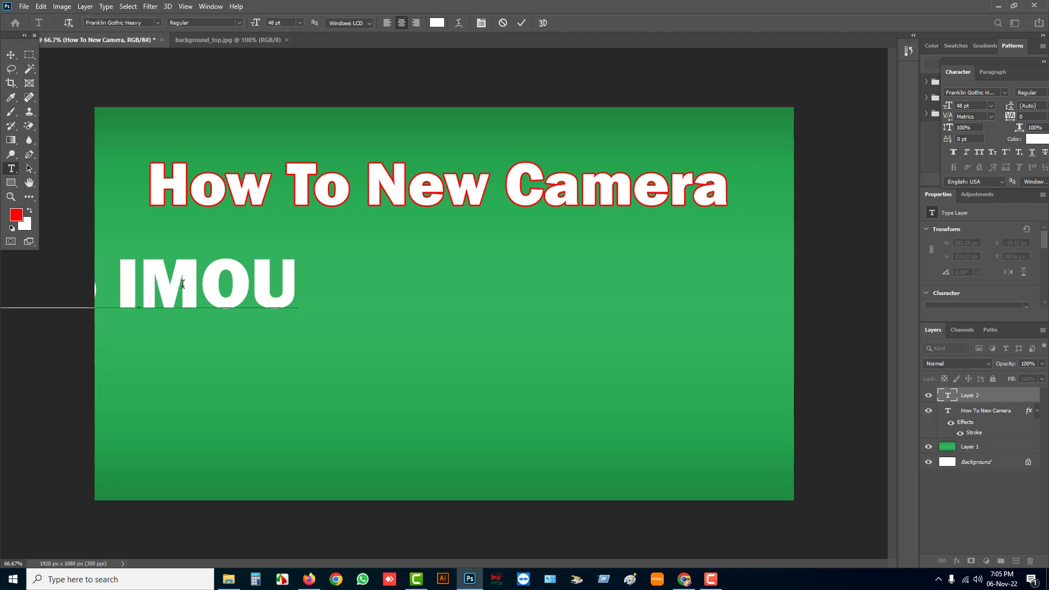
{"action": "type", "text": " Home"}
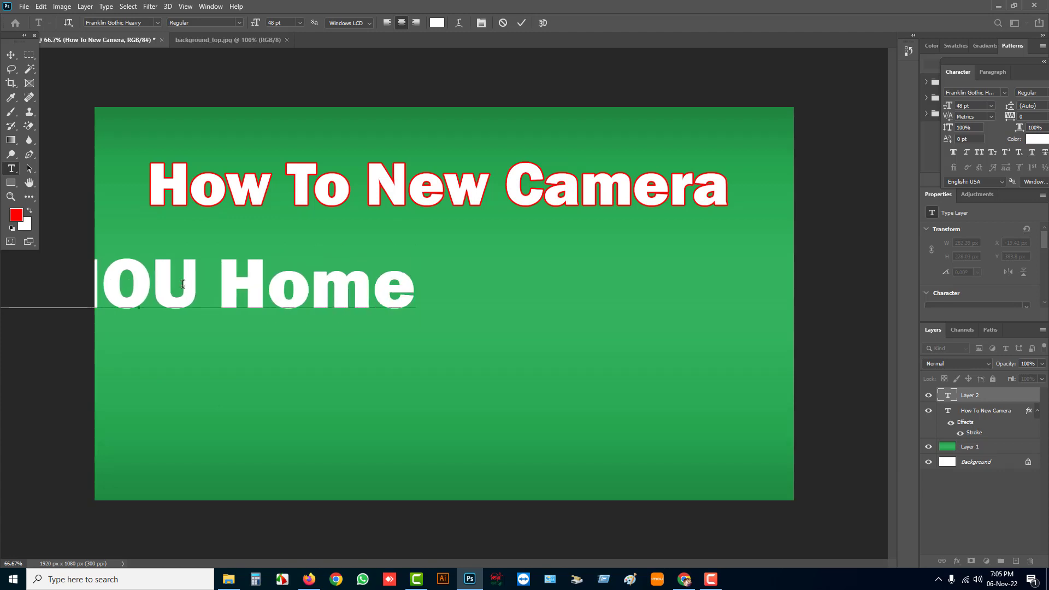
{"action": "type", "text": "page"}
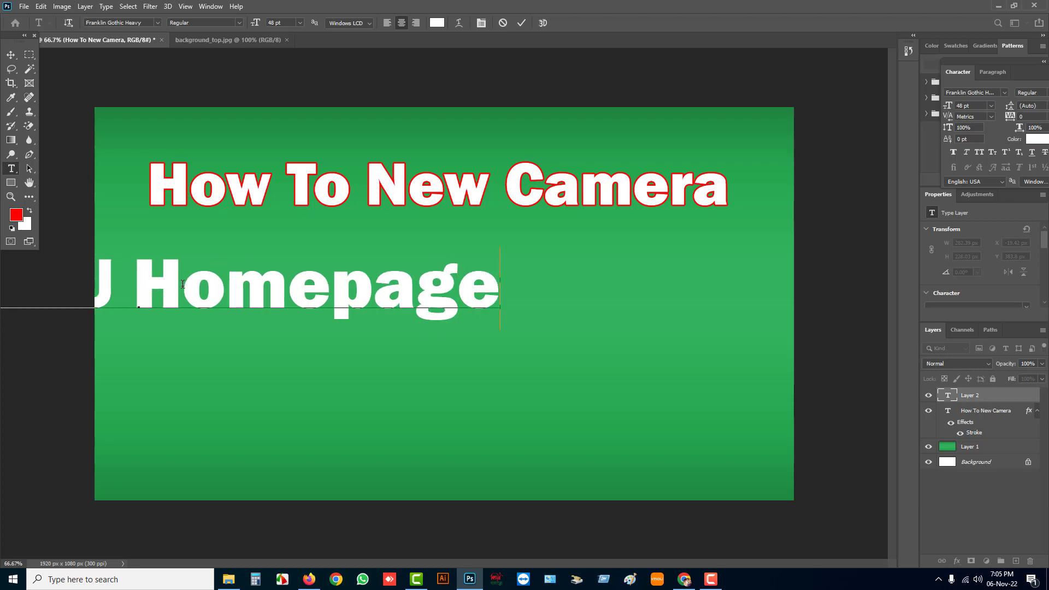
{"action": "left_click", "coordinate": [11, 54]}
{"action": "left_click_drag", "start_coordinate": [337, 292], "coordinate": [666, 308]}
Break the "Into IMOU Homepage" text into two lines before the word "Homepage"
{"action": "left_click", "coordinate": [21, 174]}
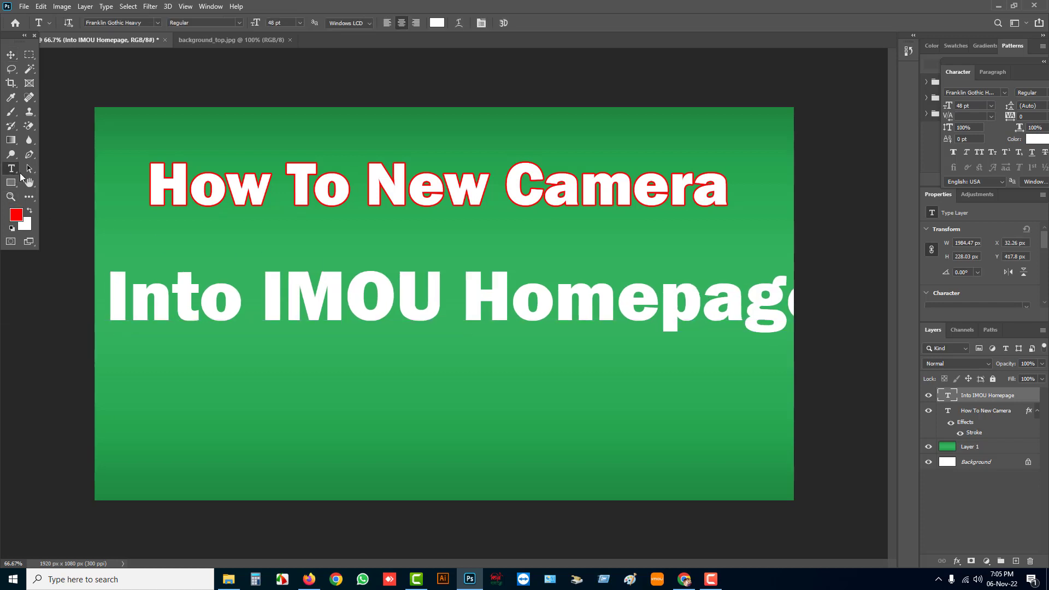
{"action": "left_click", "coordinate": [471, 292]}
{"action": "key", "text": "Return"}
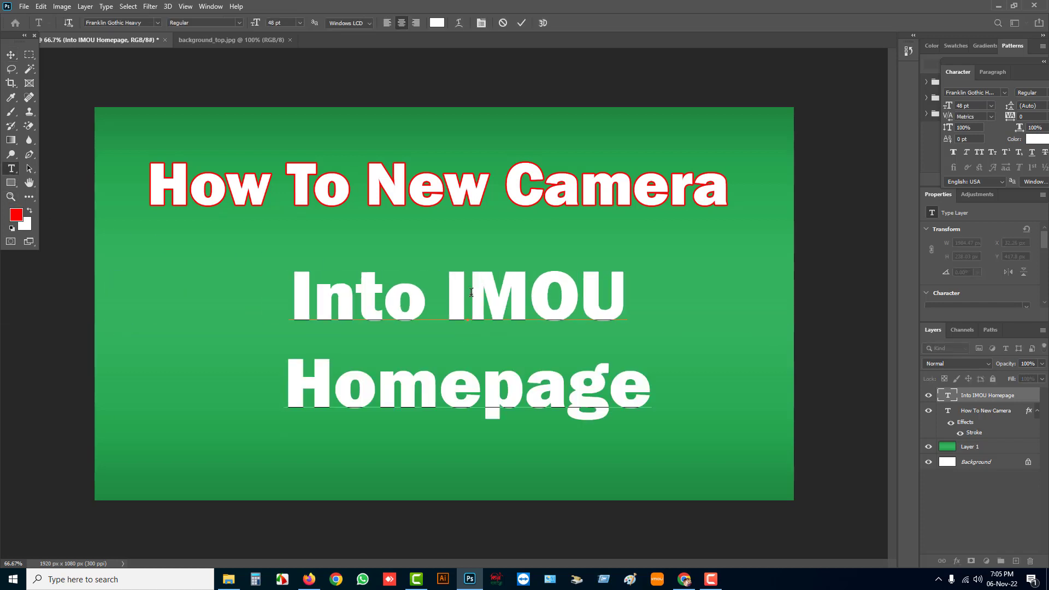
{"action": "left_click", "coordinate": [10, 54]}
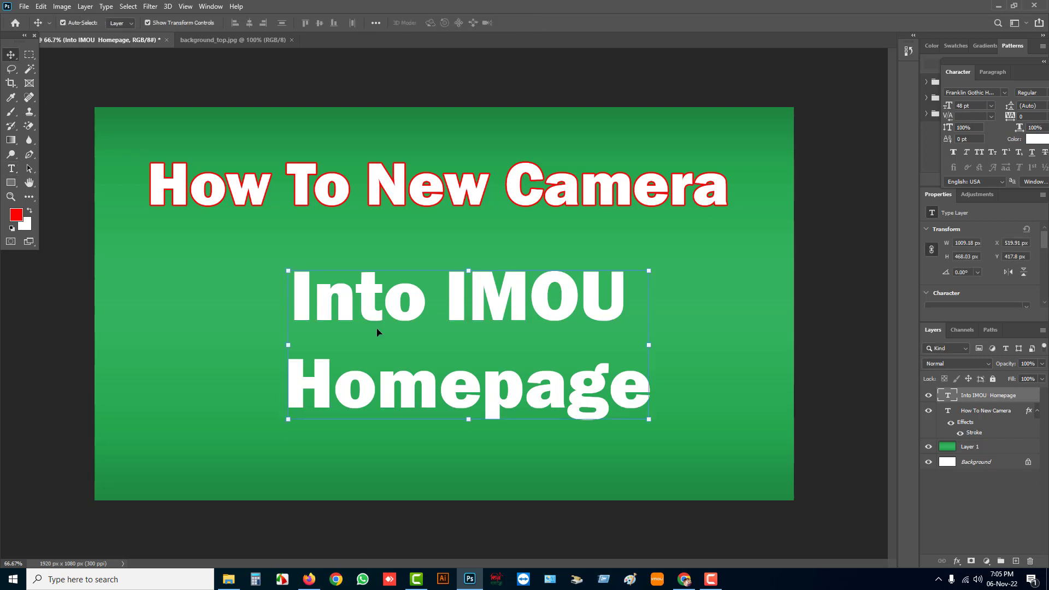
Scale the two-line text up to about 137% and place it beneath the title
{"action": "left_click_drag", "start_coordinate": [470, 420], "coordinate": [490, 491]}
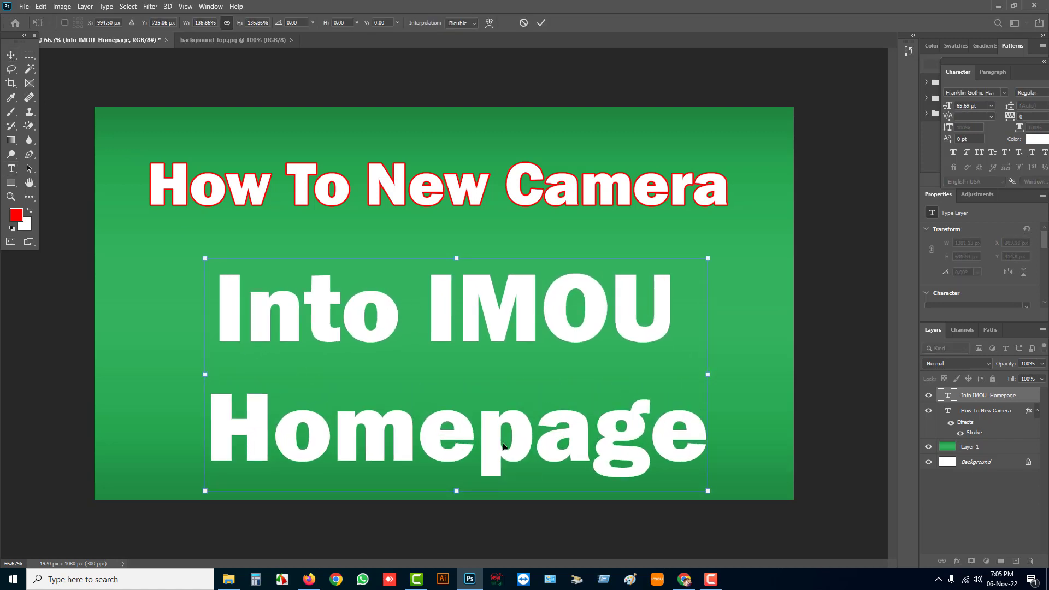
{"action": "left_click_drag", "start_coordinate": [501, 439], "coordinate": [494, 415]}
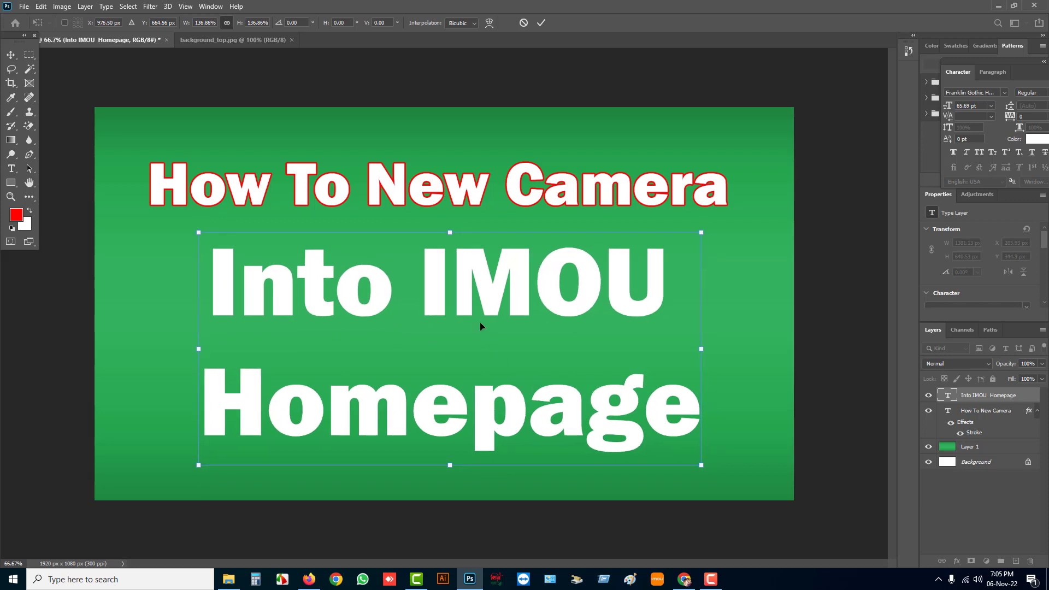
{"action": "key", "text": "Return"}
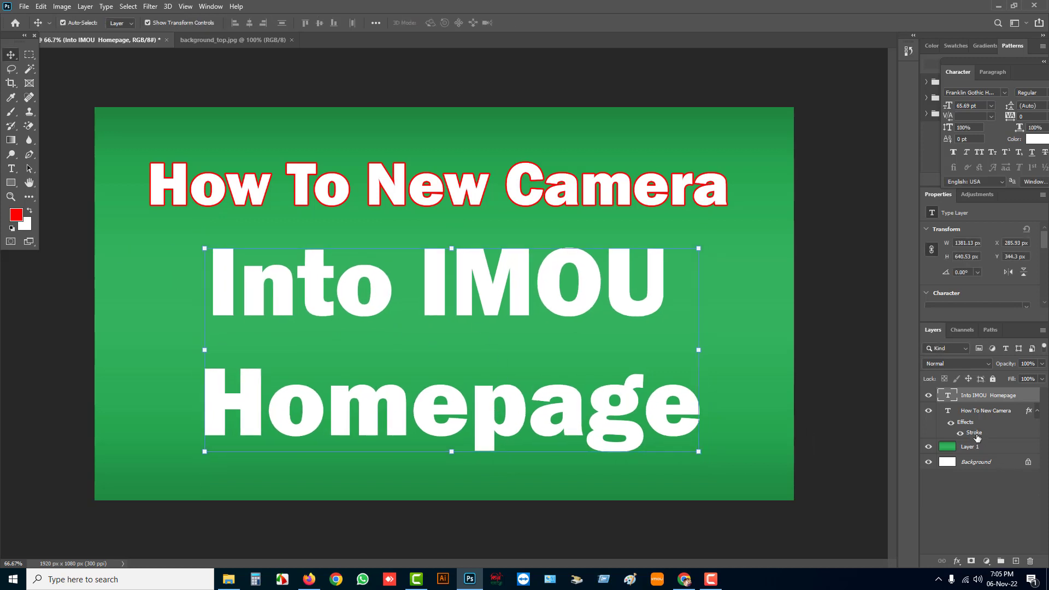
Add a red Stroke layer style to the "Into IMOU Homepage" text layer
{"action": "right_click", "coordinate": [980, 400]}
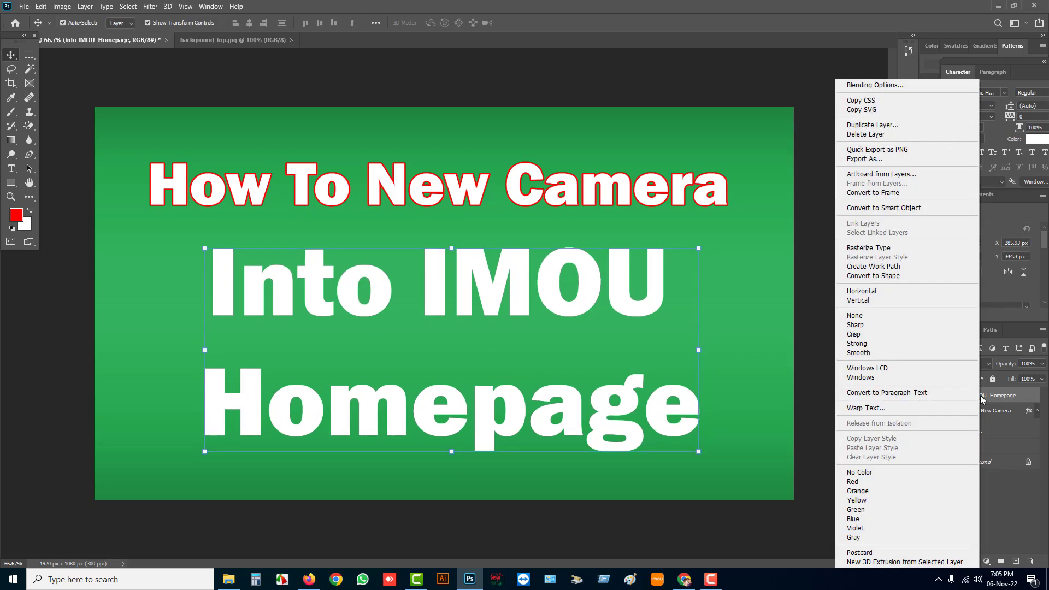
{"action": "left_click", "coordinate": [867, 86]}
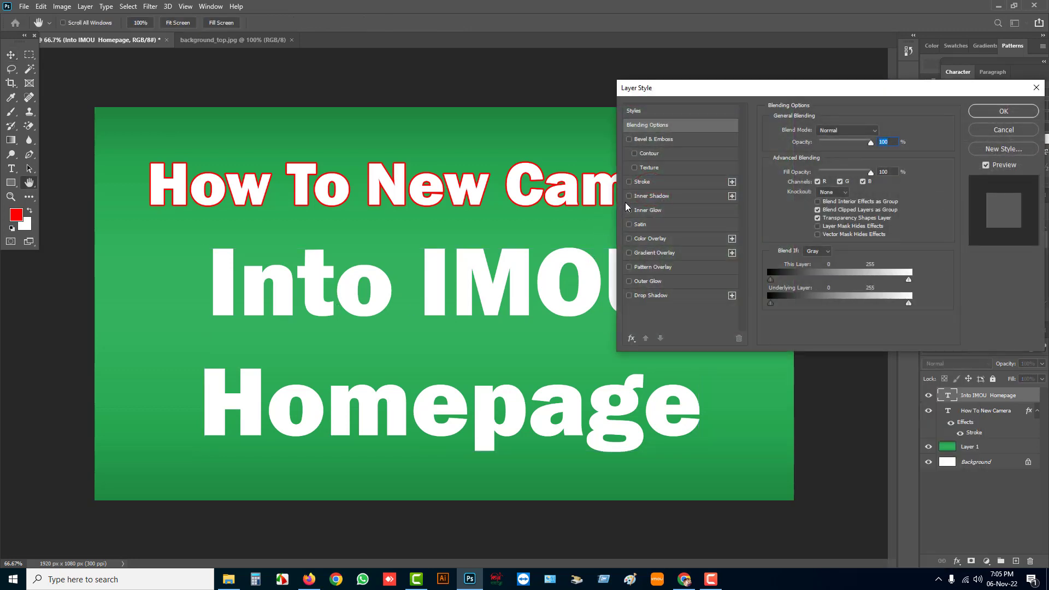
{"action": "left_click", "coordinate": [629, 182]}
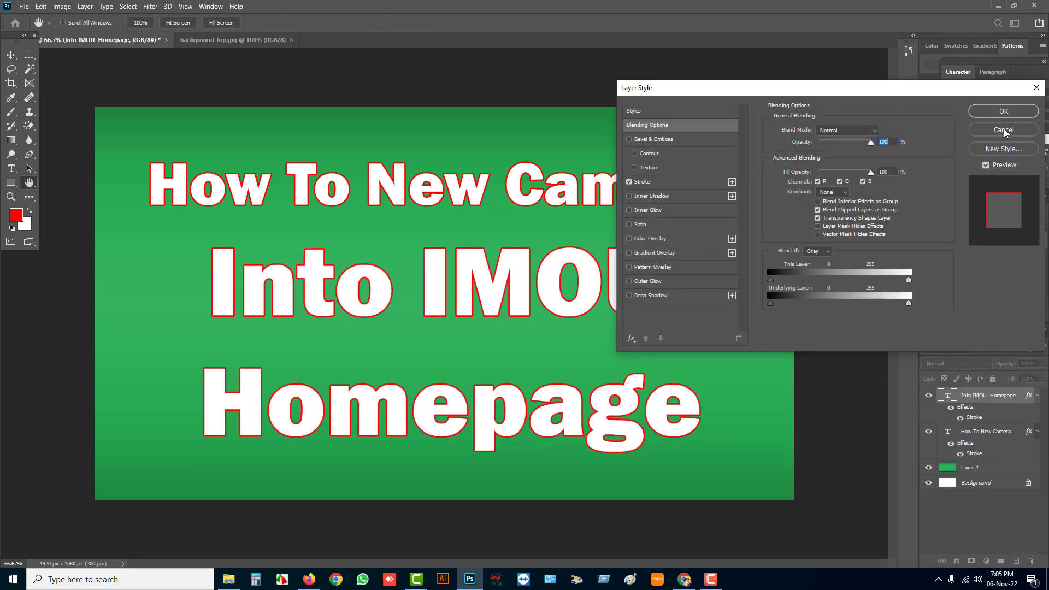
{"action": "left_click", "coordinate": [1003, 110]}
Move the two-line text about 47 px straight down, away from the title
{"action": "left_click_drag", "start_coordinate": [513, 292], "coordinate": [513, 309]}
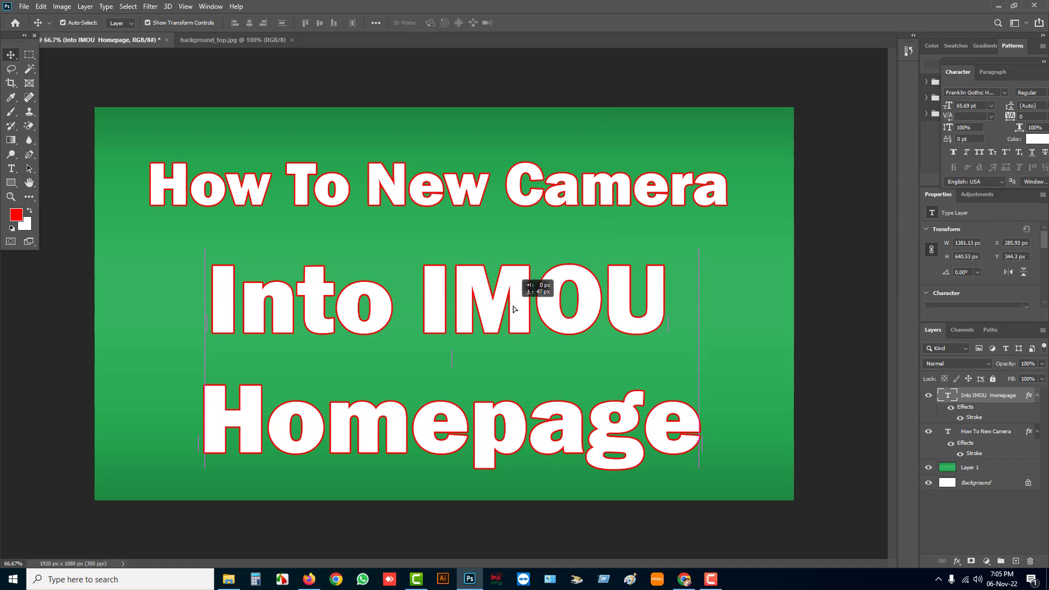
{"action": "double_click", "coordinate": [512, 306]}
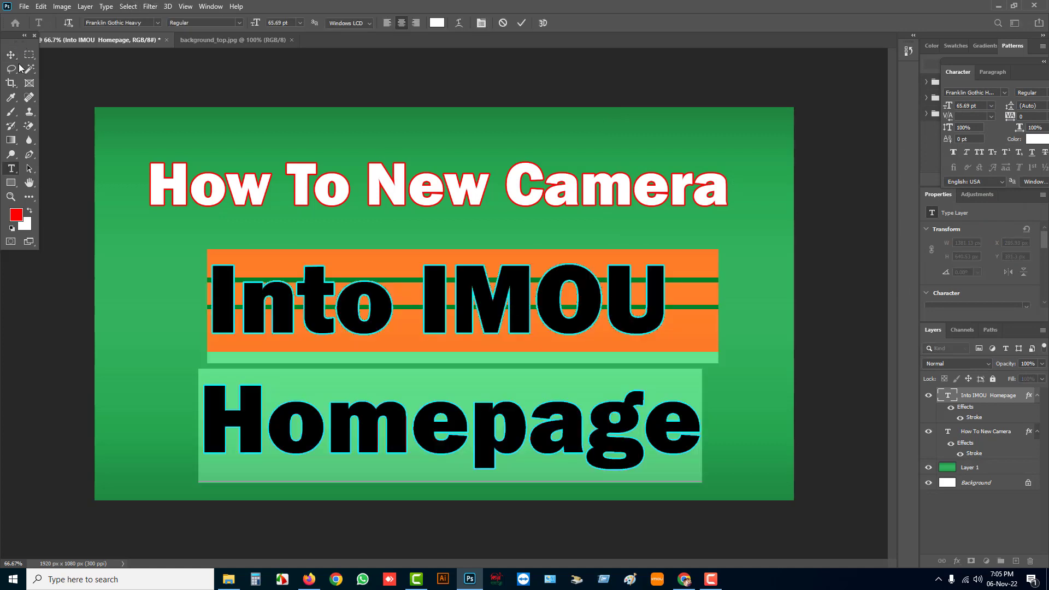
{"action": "left_click", "coordinate": [10, 55]}
Start saving the thumbnail on the computer's Desktop and choose PNG as the file type
{"action": "left_click", "coordinate": [26, 7]}
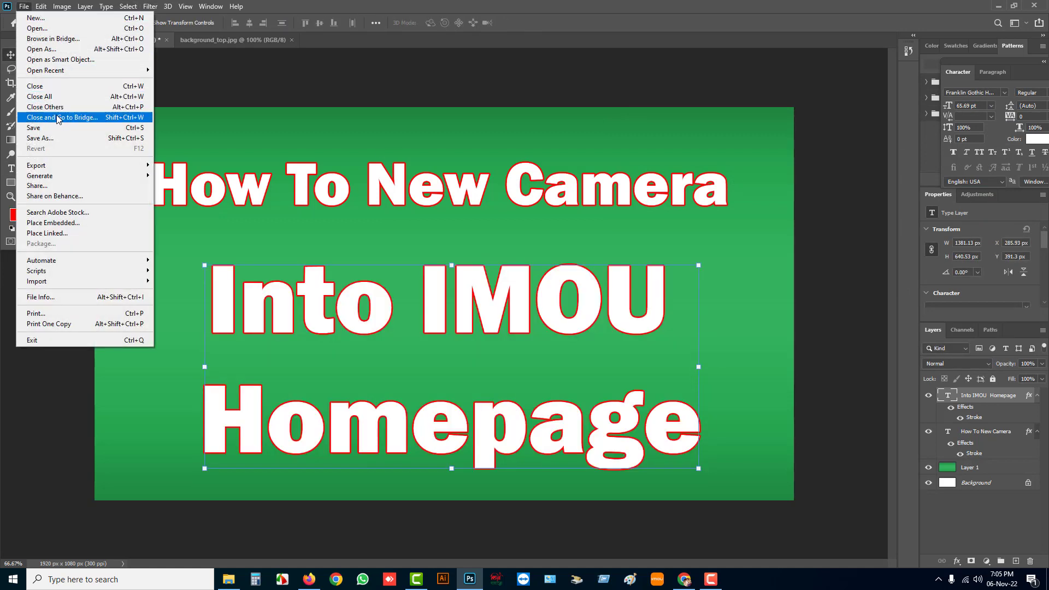
{"action": "left_click", "coordinate": [56, 138]}
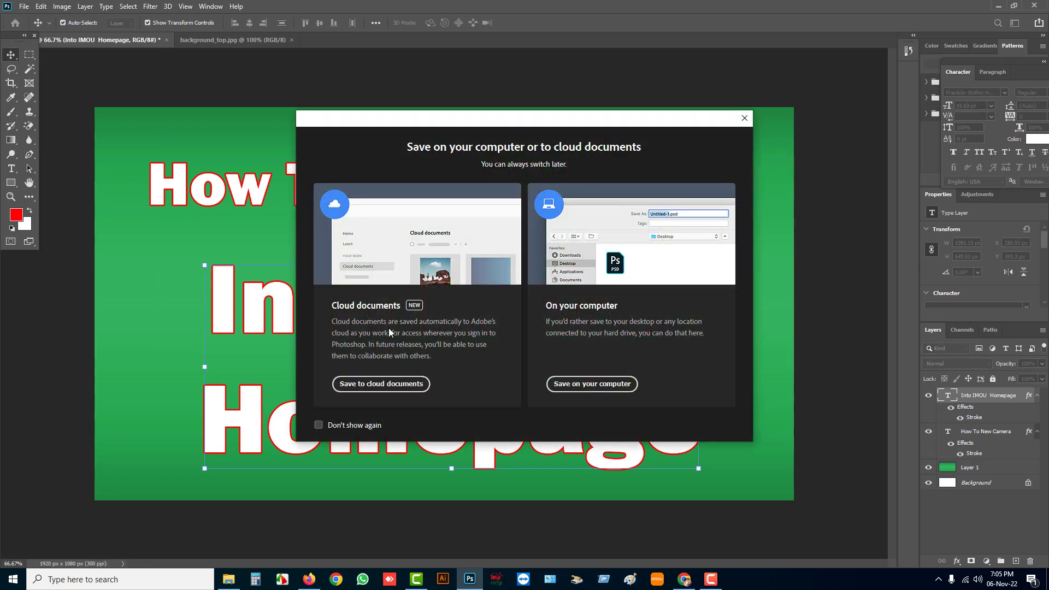
{"action": "left_click", "coordinate": [591, 384]}
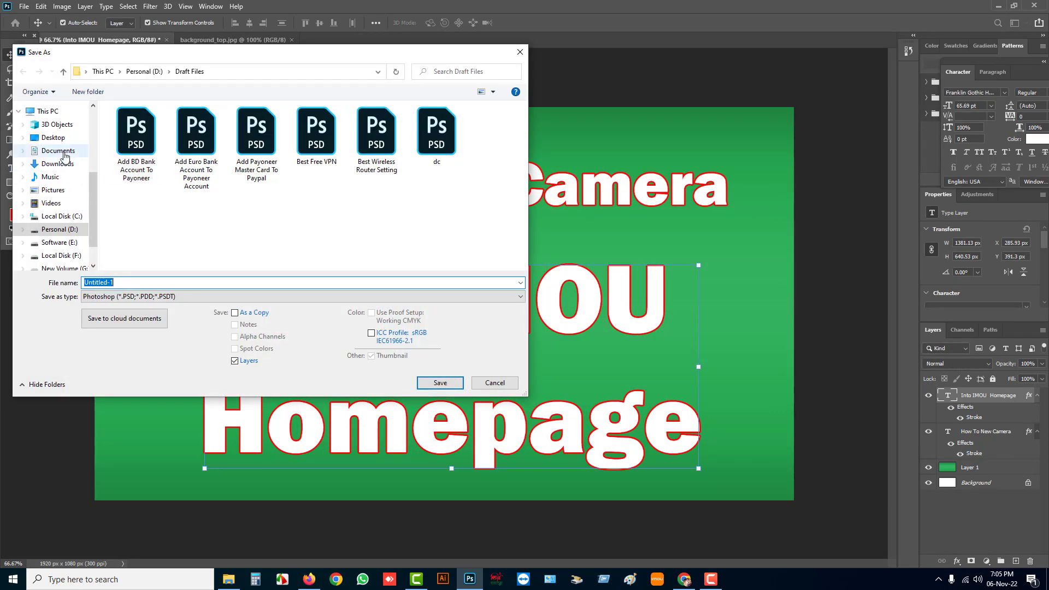
{"action": "left_click", "coordinate": [161, 298]}
{"action": "left_click", "coordinate": [164, 442]}
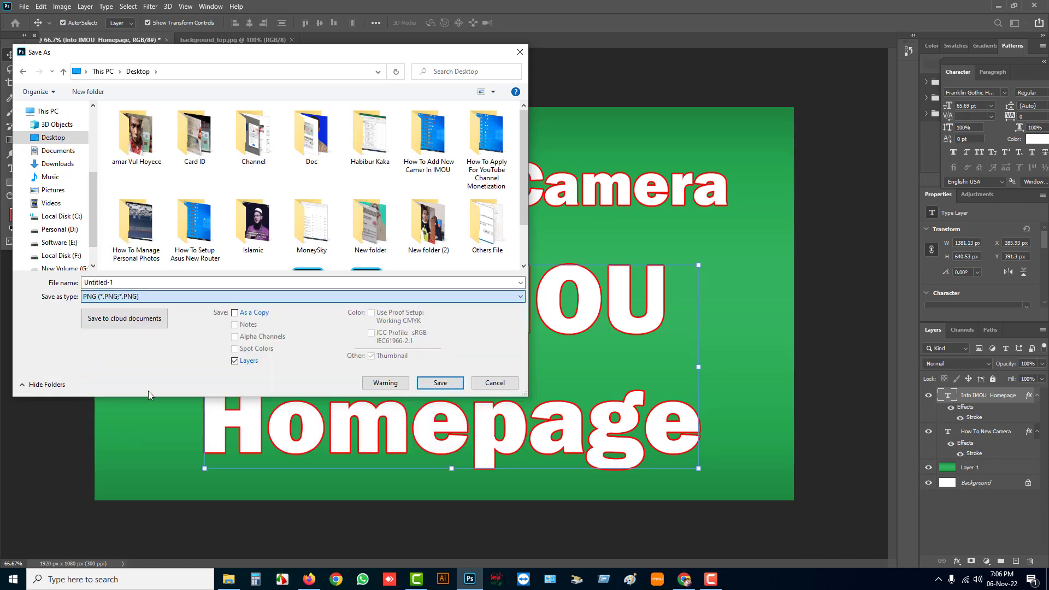
Name the file "How To Add New Camera or Device Into IMOU Homepage" and save it with the large file size option
{"action": "left_click", "coordinate": [139, 282]}
{"action": "type", "text": "How To"}
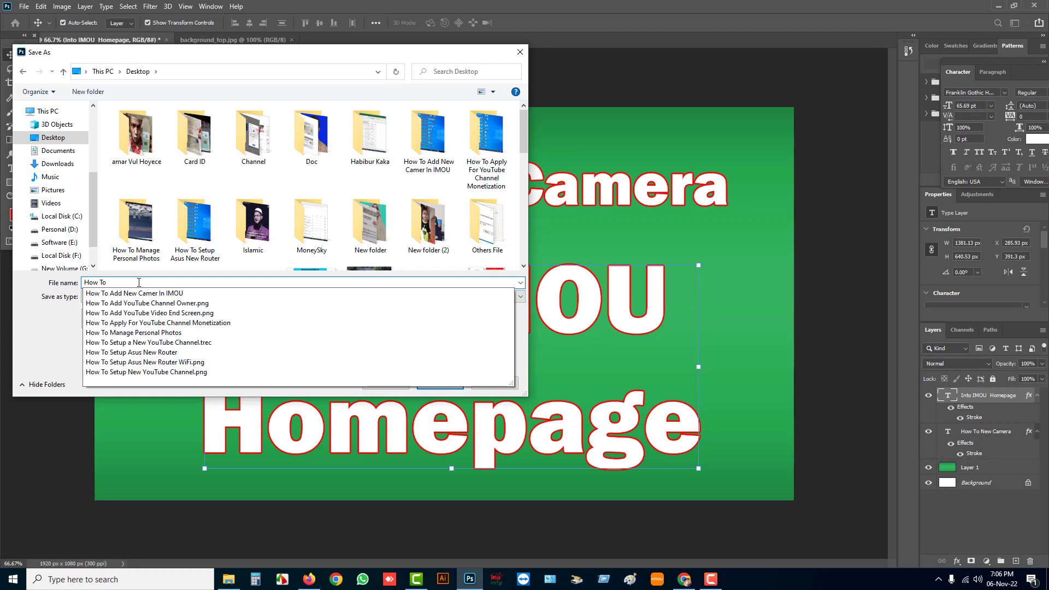
{"action": "type", "text": " Add n"}
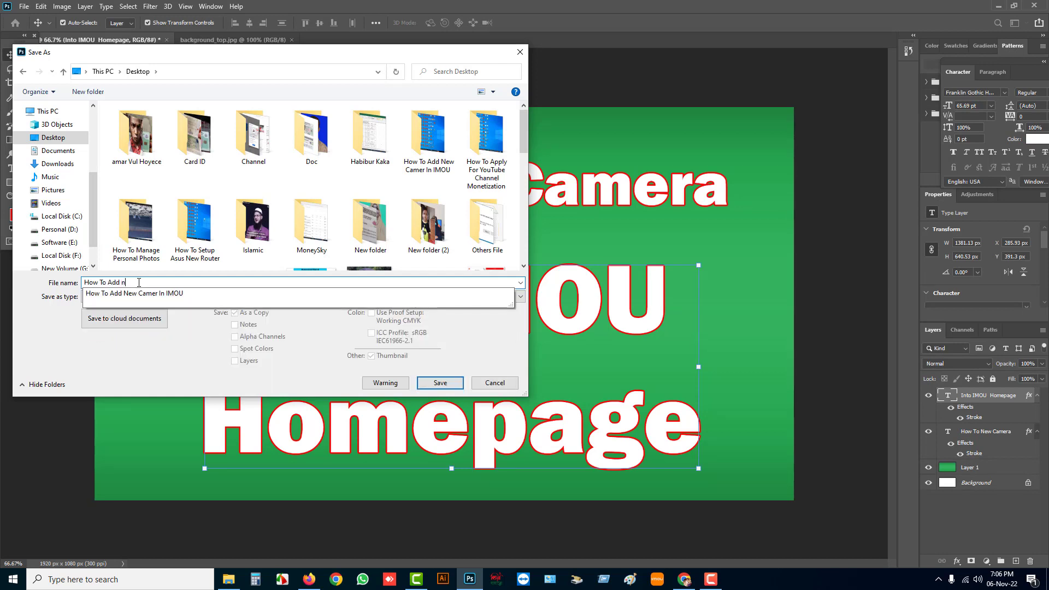
{"action": "type", "text": "ew"}
{"action": "key", "text": "BackSpace"}
{"action": "key", "text": "BackSpace"}
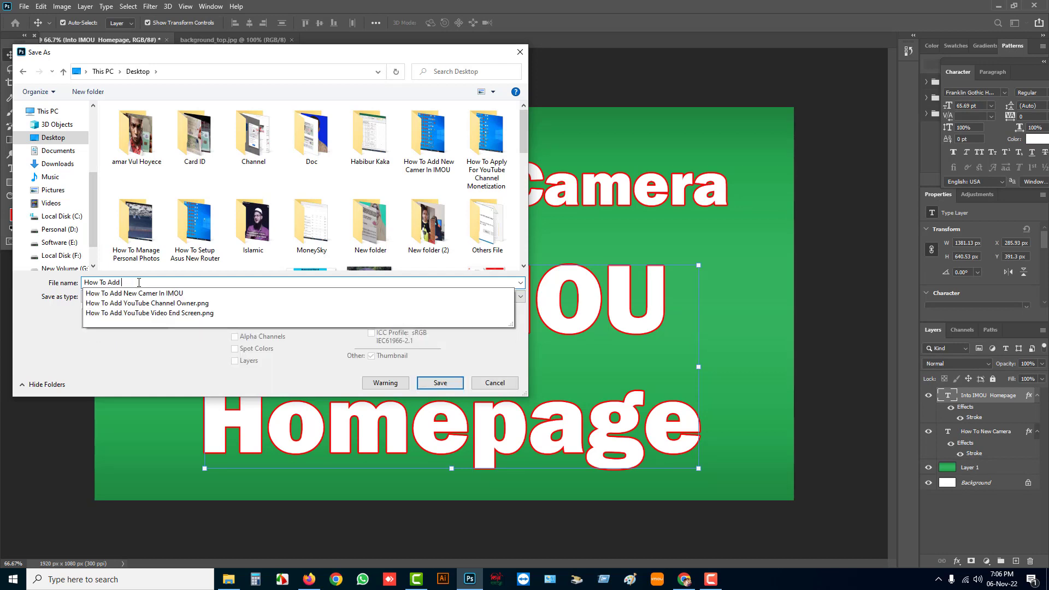
{"action": "type", "text": "New C"}
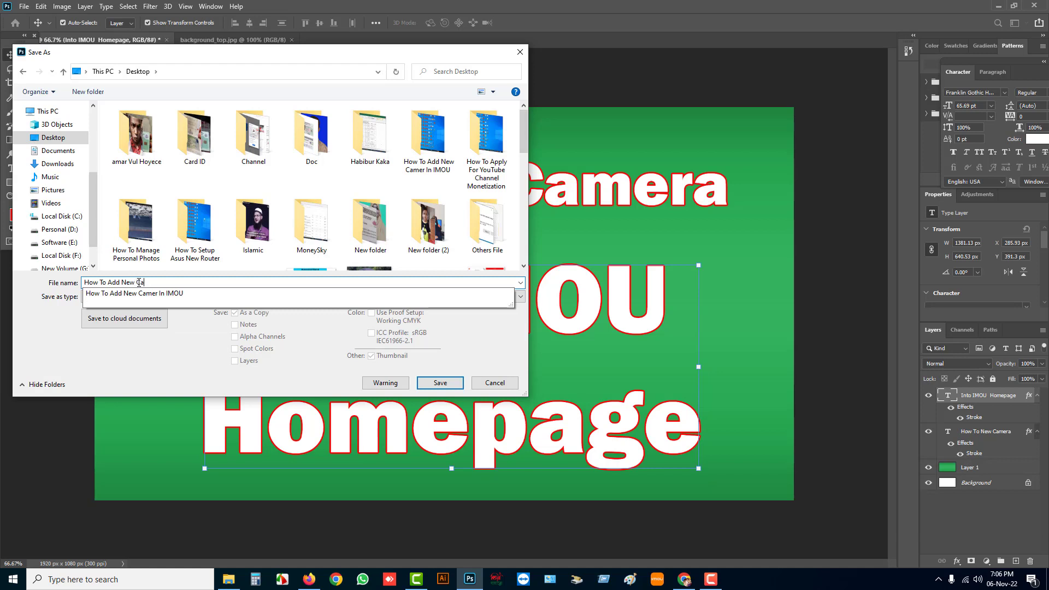
{"action": "type", "text": "a or Device Into IMOU Homepage"}
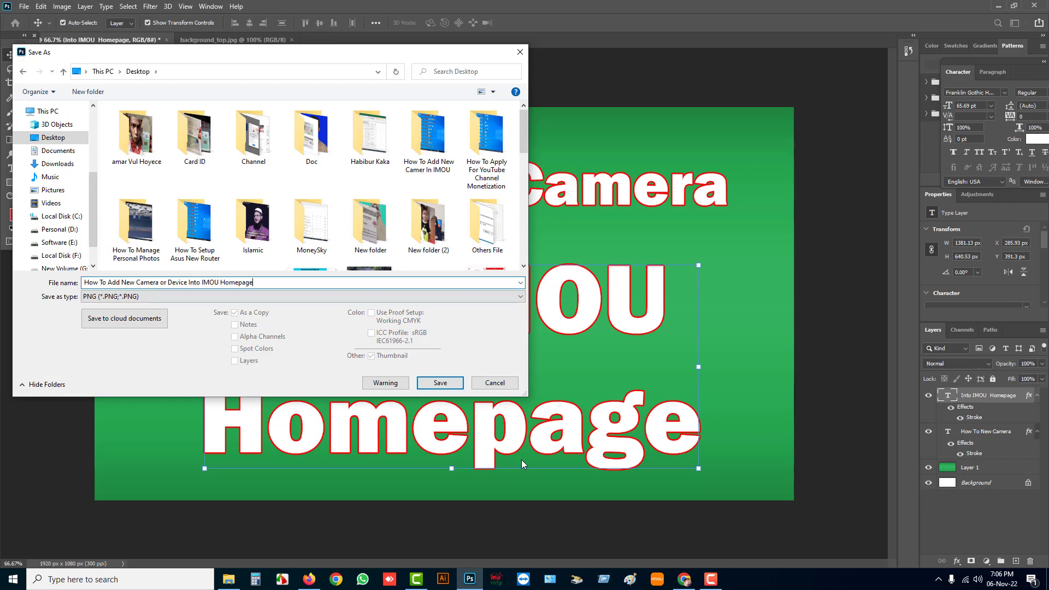
{"action": "left_click", "coordinate": [439, 382]}
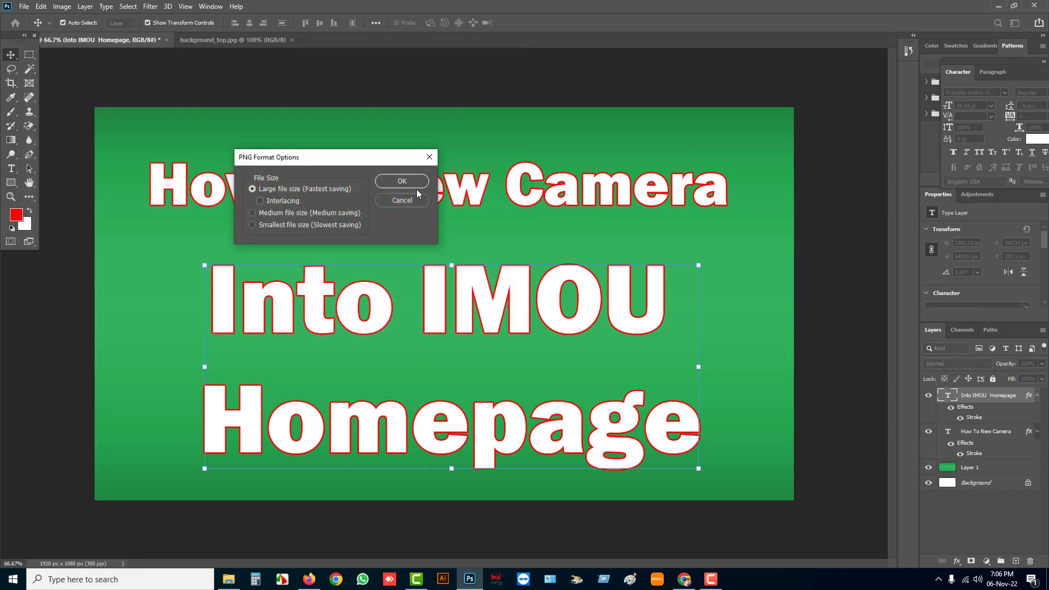
{"action": "left_click", "coordinate": [402, 182]}
Switch to YouTube Studio in Firefox and upload the new PNG from the Desktop as thumbnail of the "How To Add New Camera In IMOU Homepage" video
{"action": "left_click", "coordinate": [308, 577]}
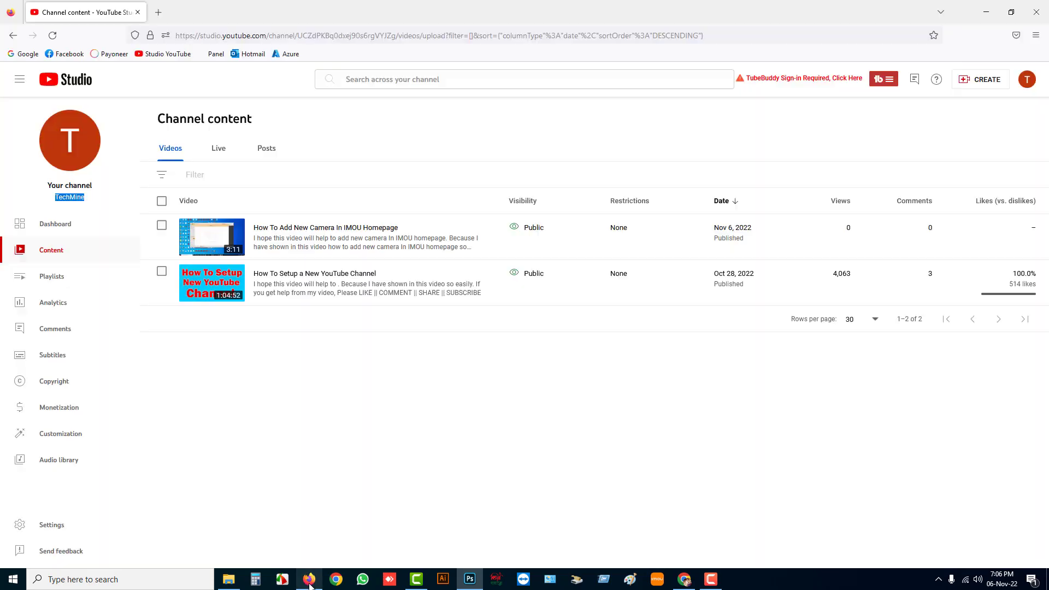
{"action": "left_click", "coordinate": [259, 248]}
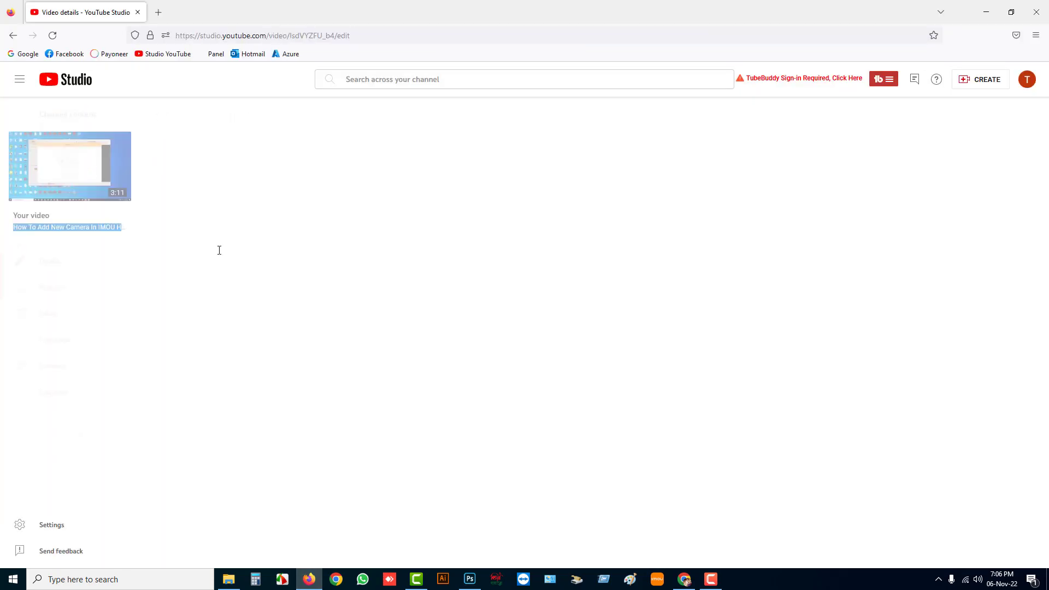
{"action": "left_click", "coordinate": [196, 396]}
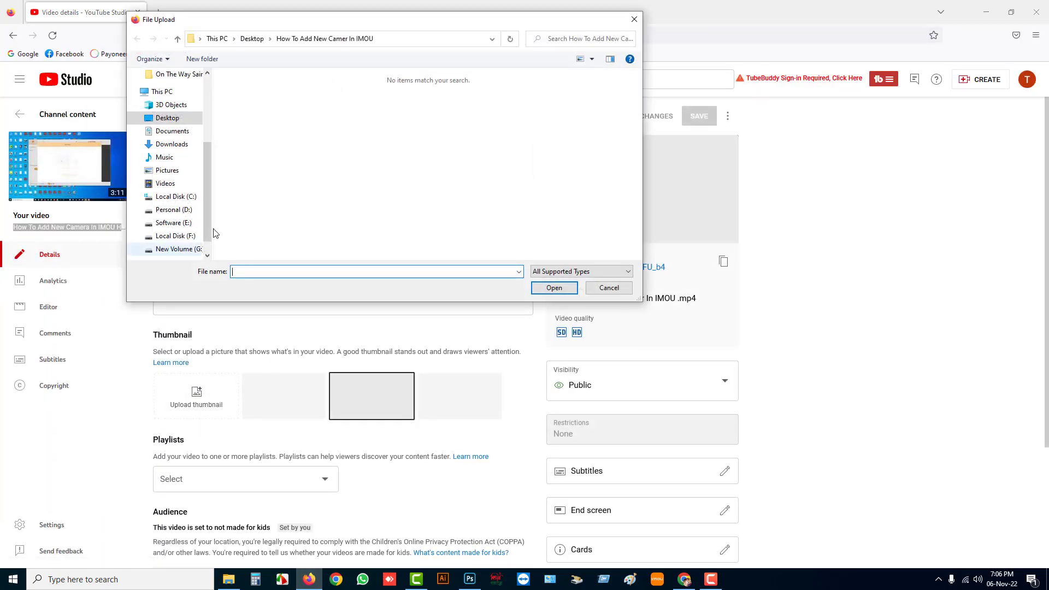
{"action": "left_click", "coordinate": [174, 118]}
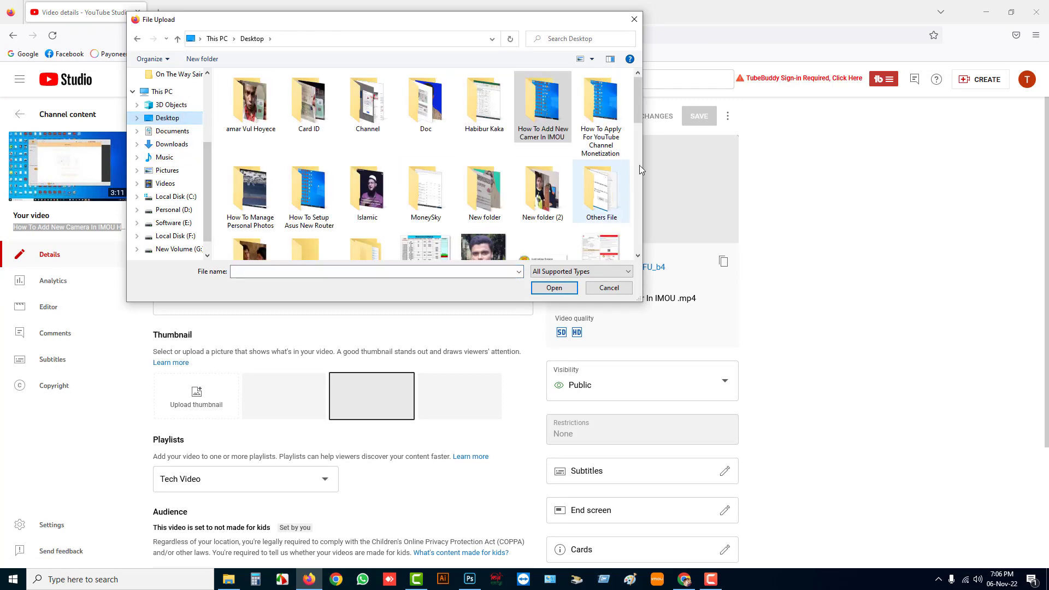
{"action": "left_click_drag", "start_coordinate": [633, 106], "coordinate": [646, 176]}
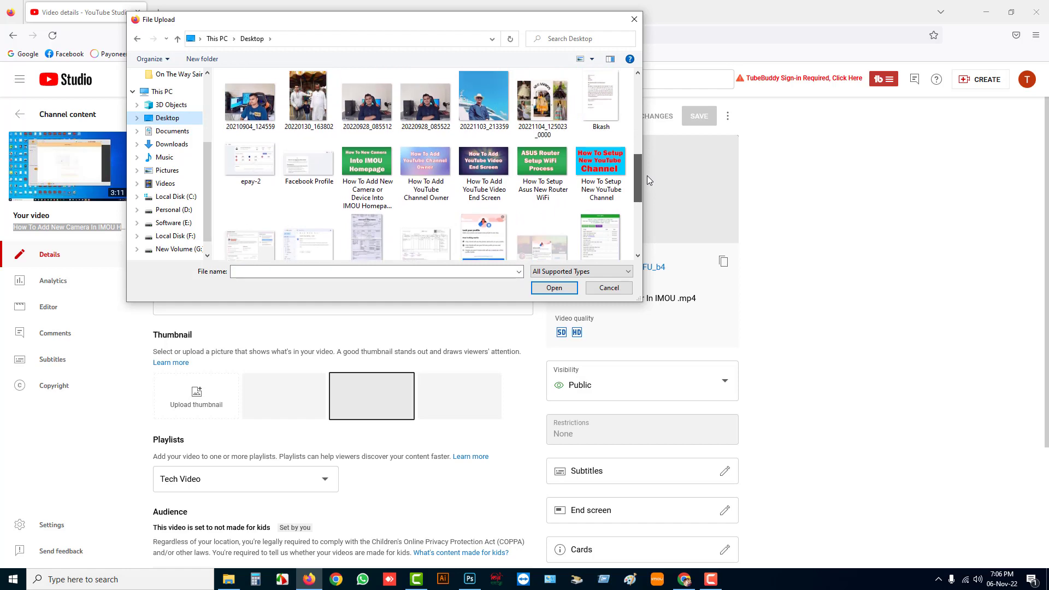
{"action": "double_click", "coordinate": [360, 174]}
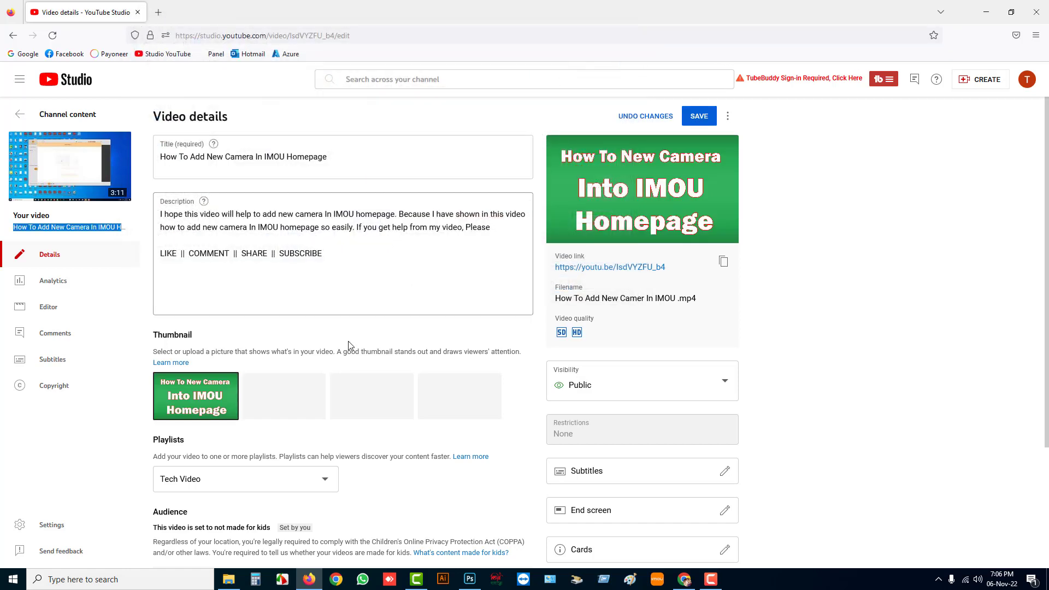
Save the video's changed details and return to the channel content list
{"action": "scroll", "coordinate": [222, 433], "scroll_direction": "down", "scroll_amount": 3}
{"action": "scroll", "coordinate": [294, 423], "scroll_direction": "down", "scroll_amount": 1}
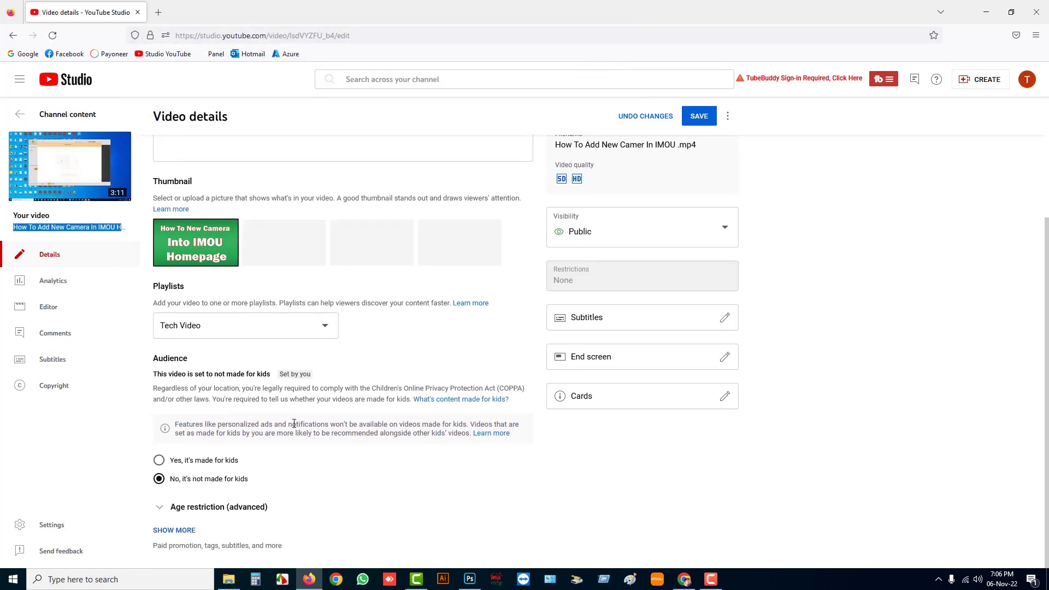
{"action": "left_click", "coordinate": [700, 122]}
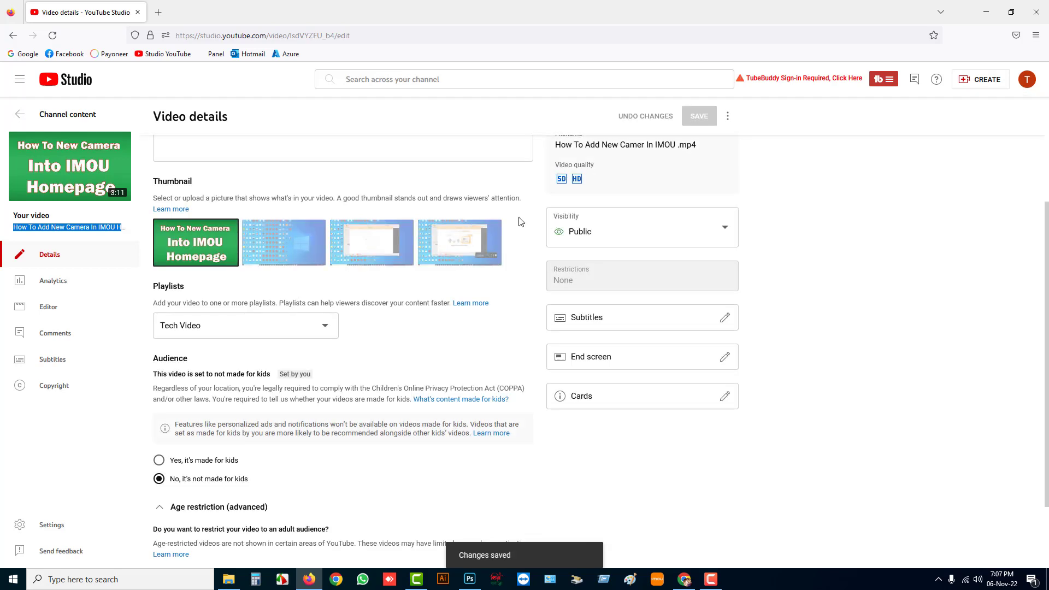
{"action": "left_click", "coordinate": [58, 121]}
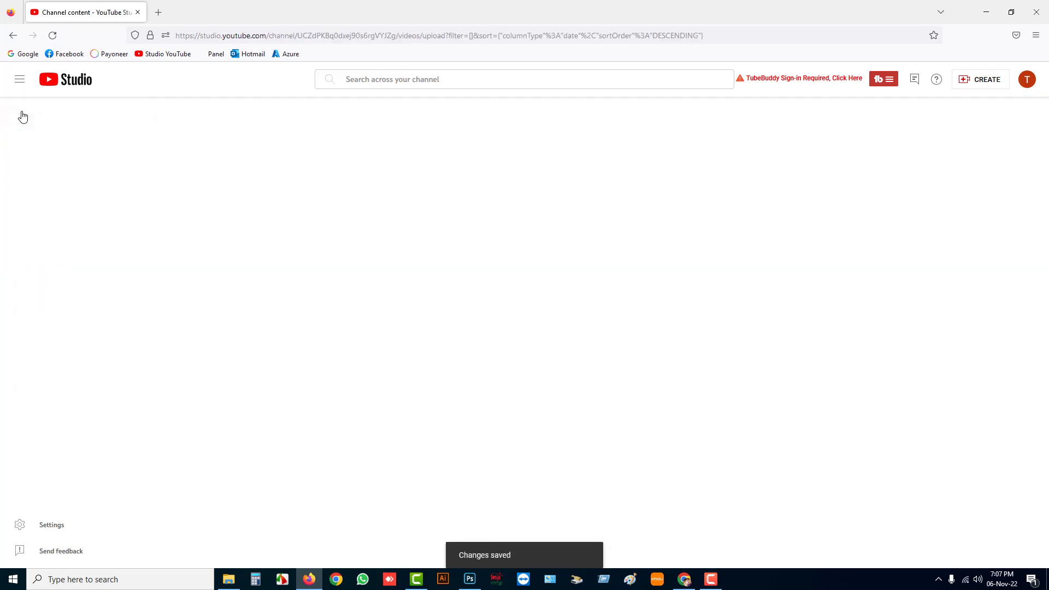